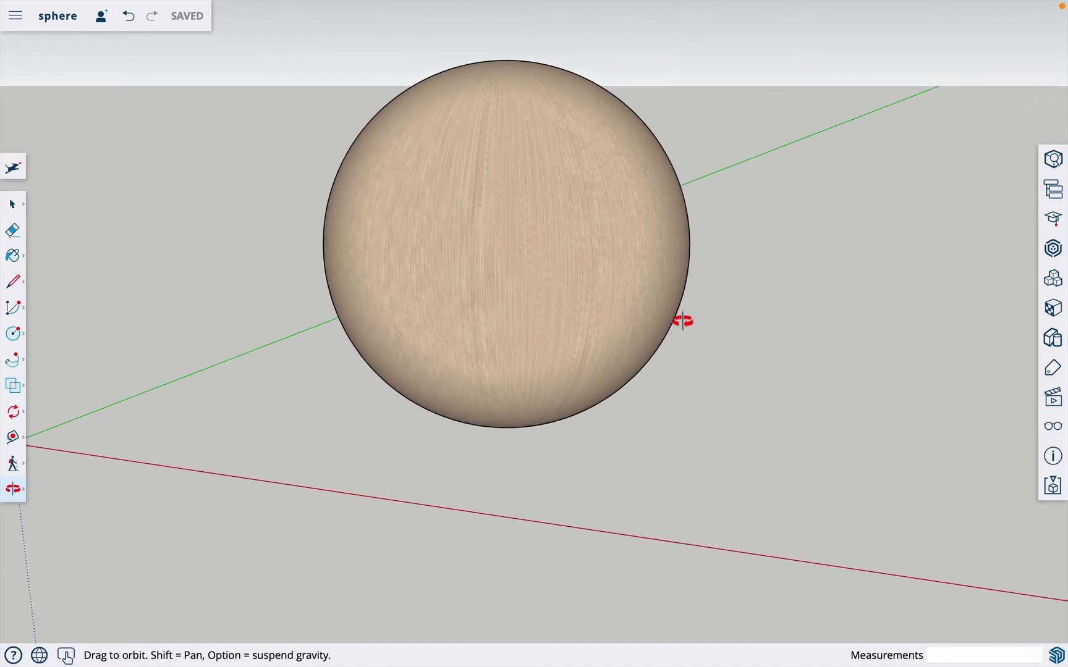
- Orbit around the wood-grain sphere, then select it and delete it
scroll(683, 320, "down", 2)
scroll(357, 346, "down", 2)
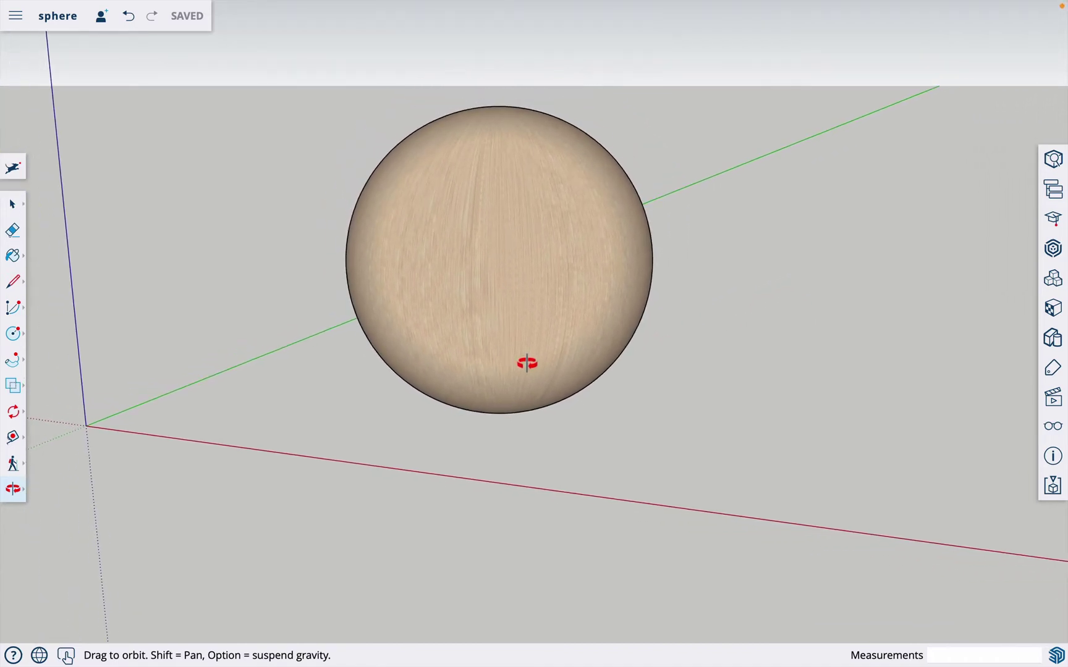
left_click_drag(527, 363, 425, 386)
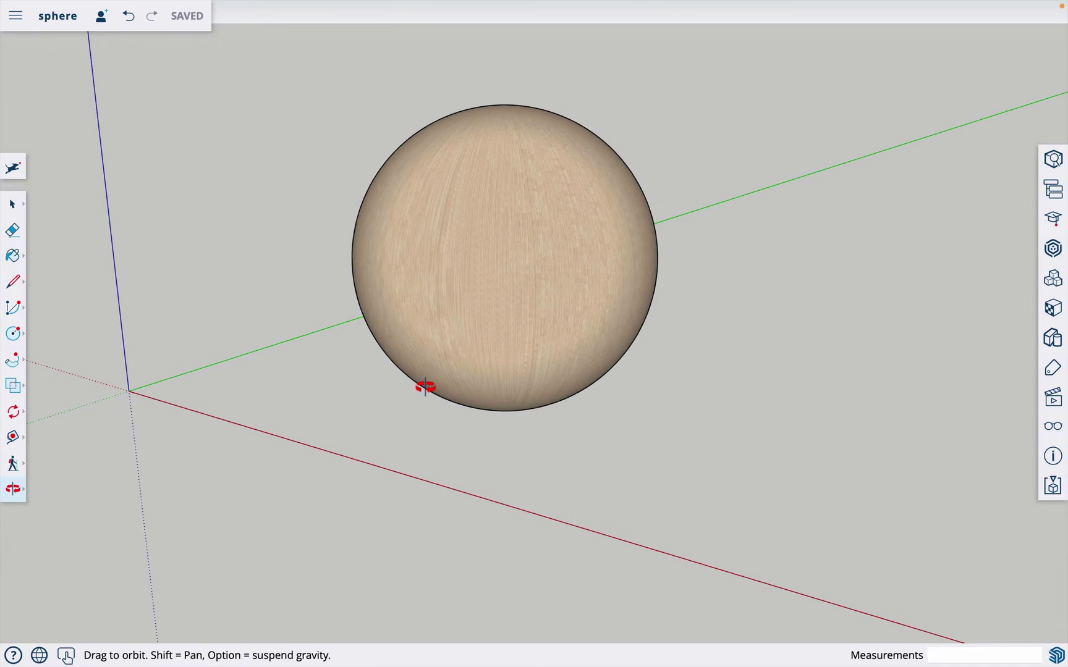
left_click_drag(353, 362, 443, 395)
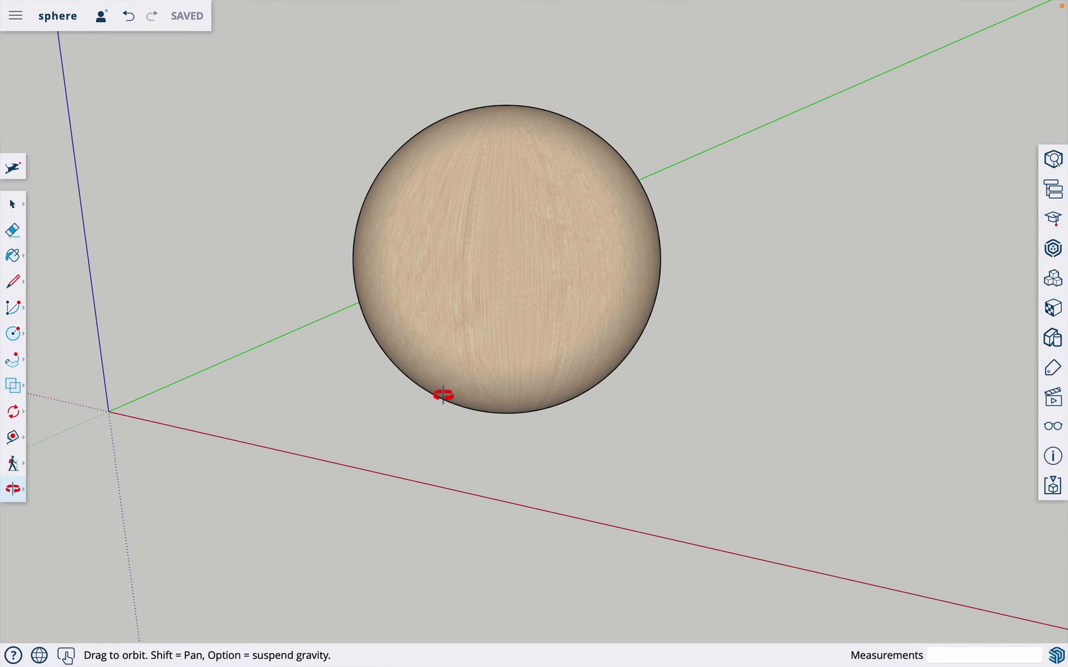
left_click_drag(455, 414, 559, 413)
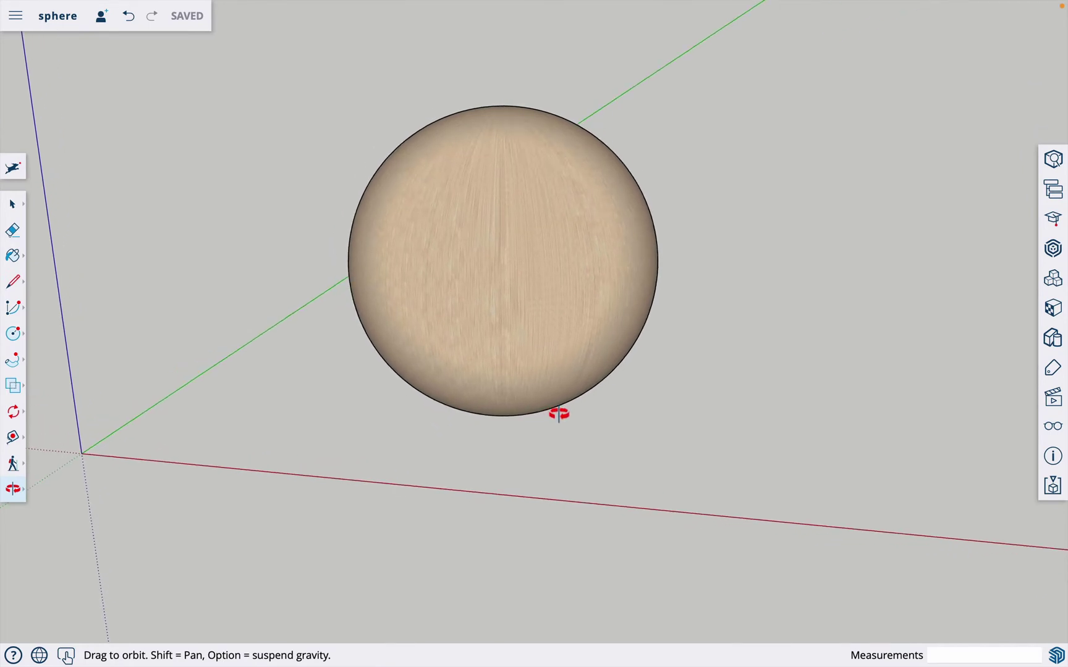
left_click_drag(556, 419, 441, 405)
left_click_drag(554, 397, 590, 401)
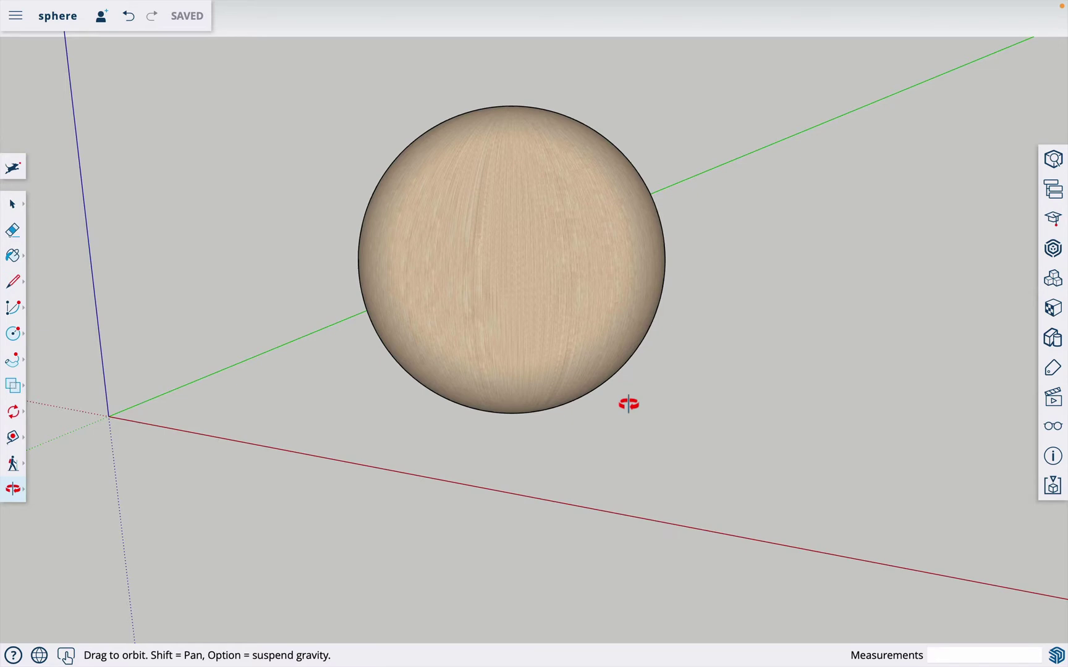
key("space")
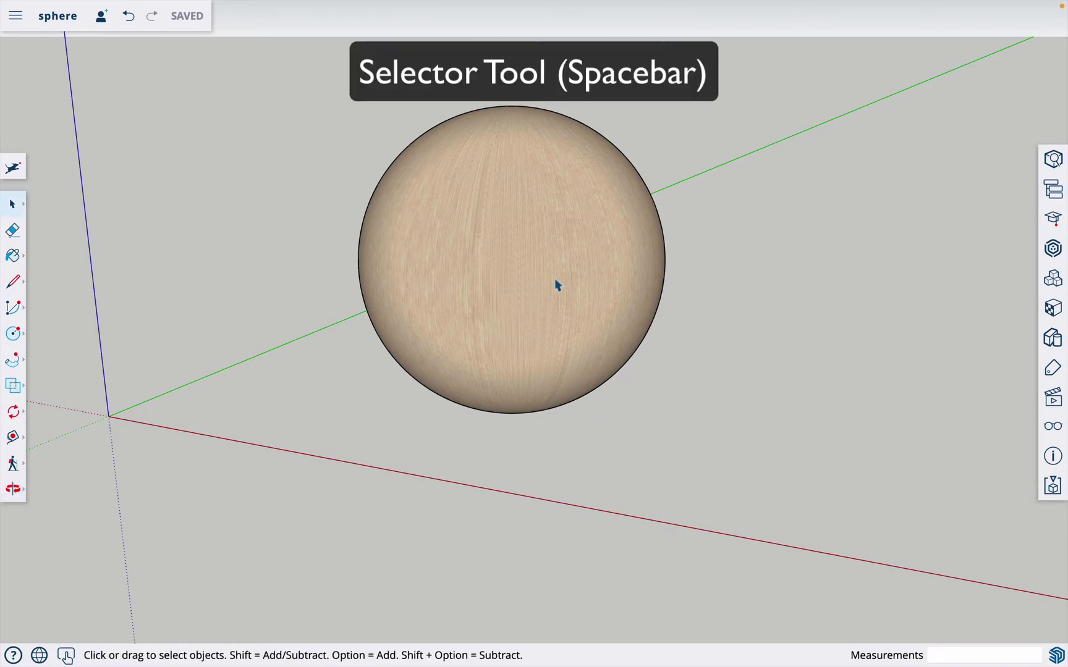
left_click(557, 285)
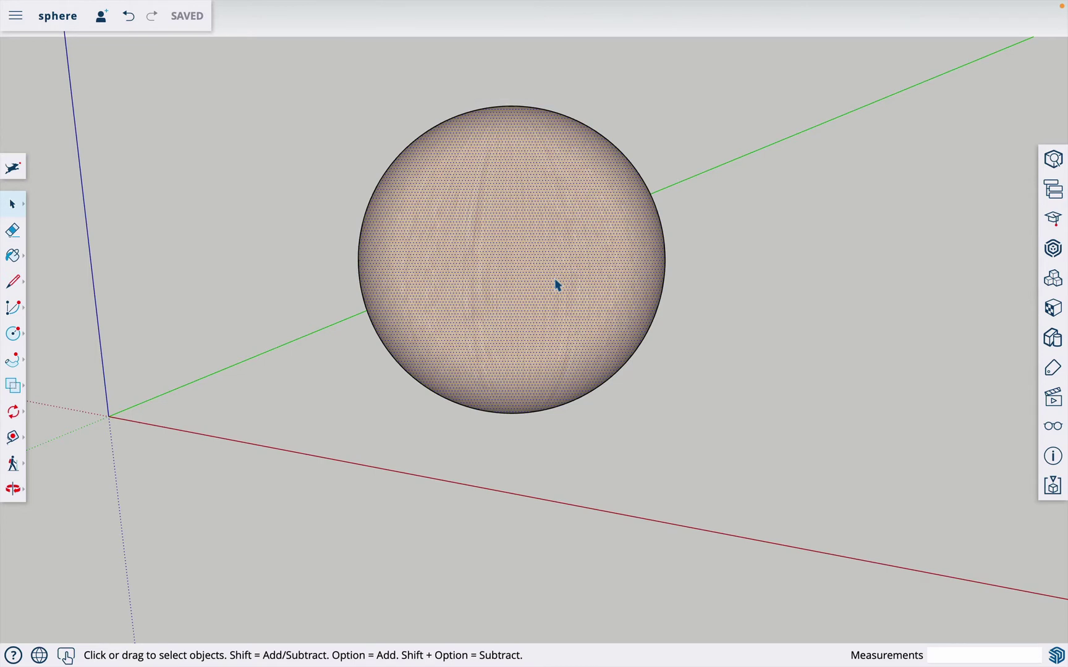
key("Delete")
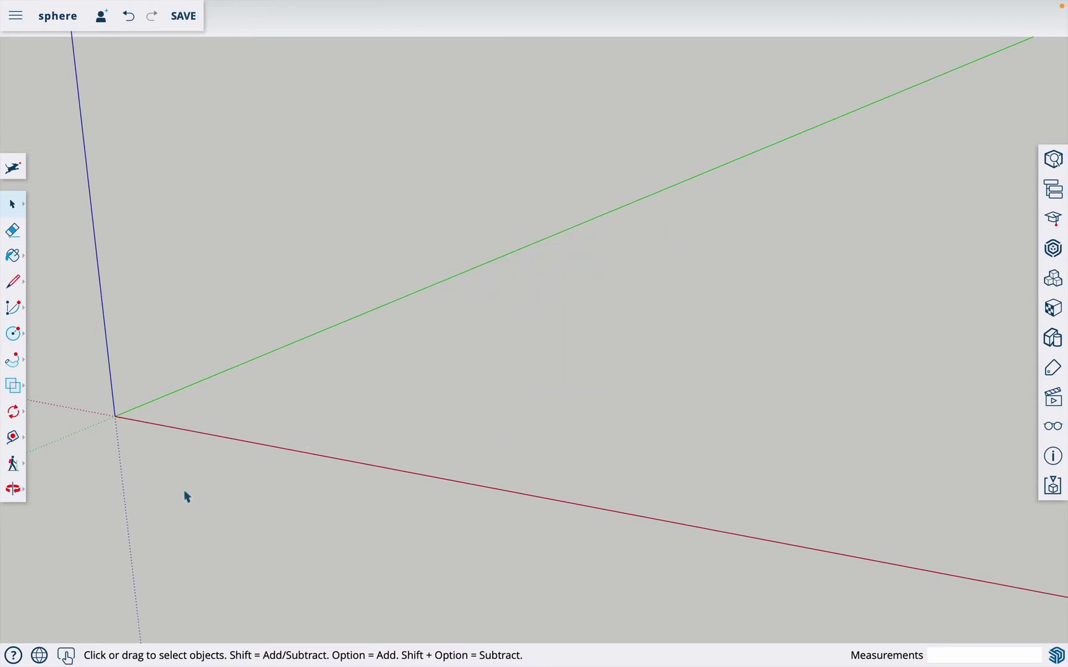
scroll(440, 409, "down", 2)
scroll(440, 409, "up", 4)
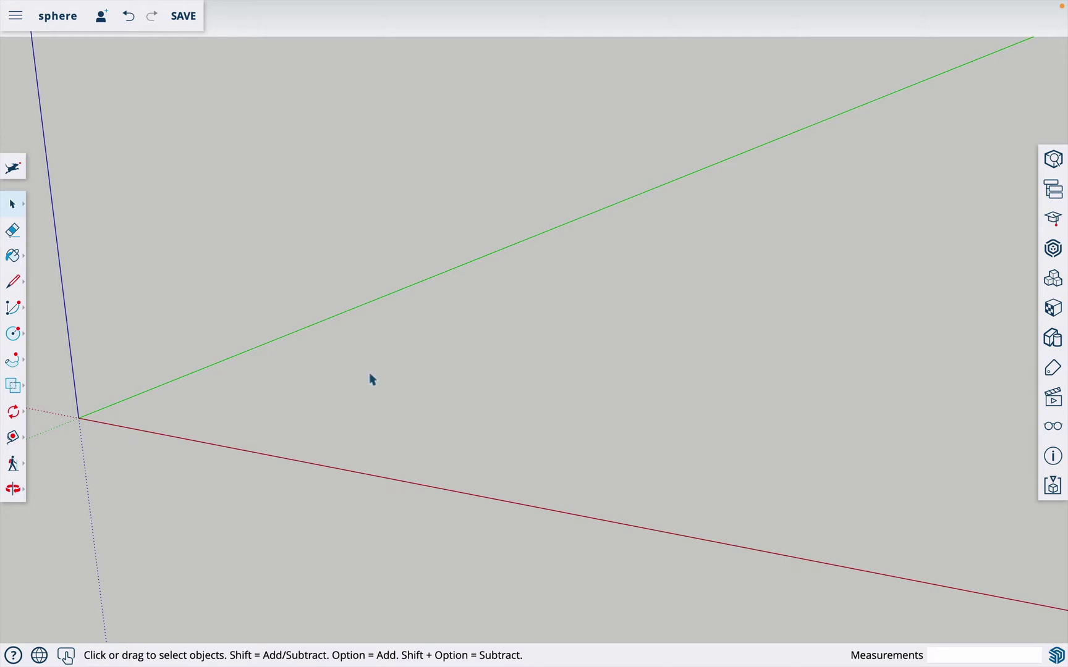
- Draw a circle of radius 10 centred near the origin on the ground plane
key("c")
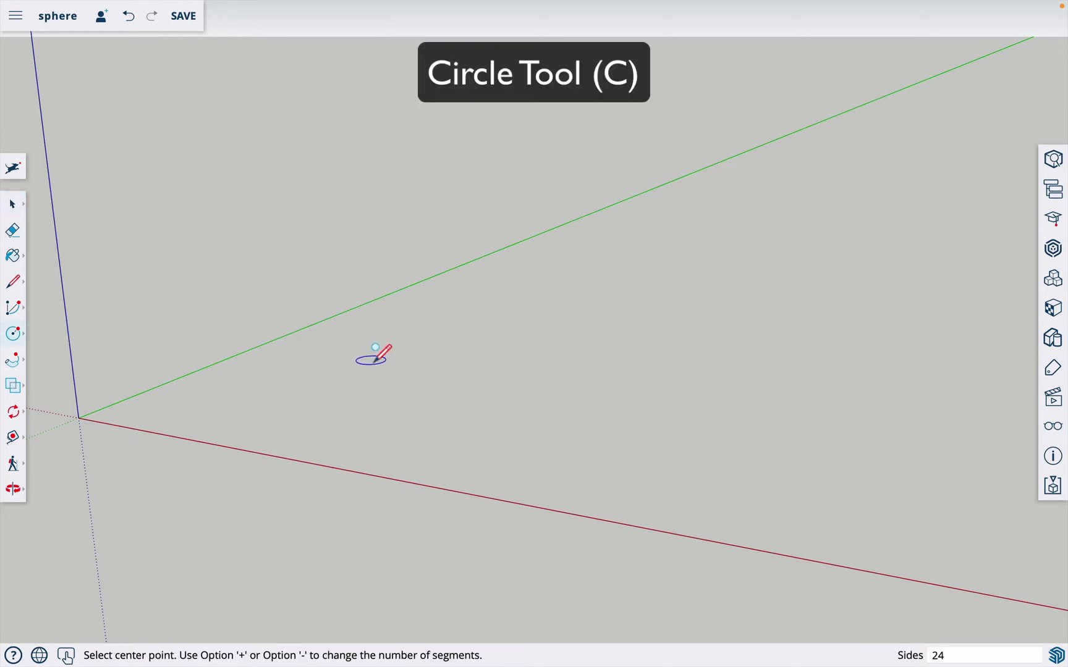
left_click(14, 336)
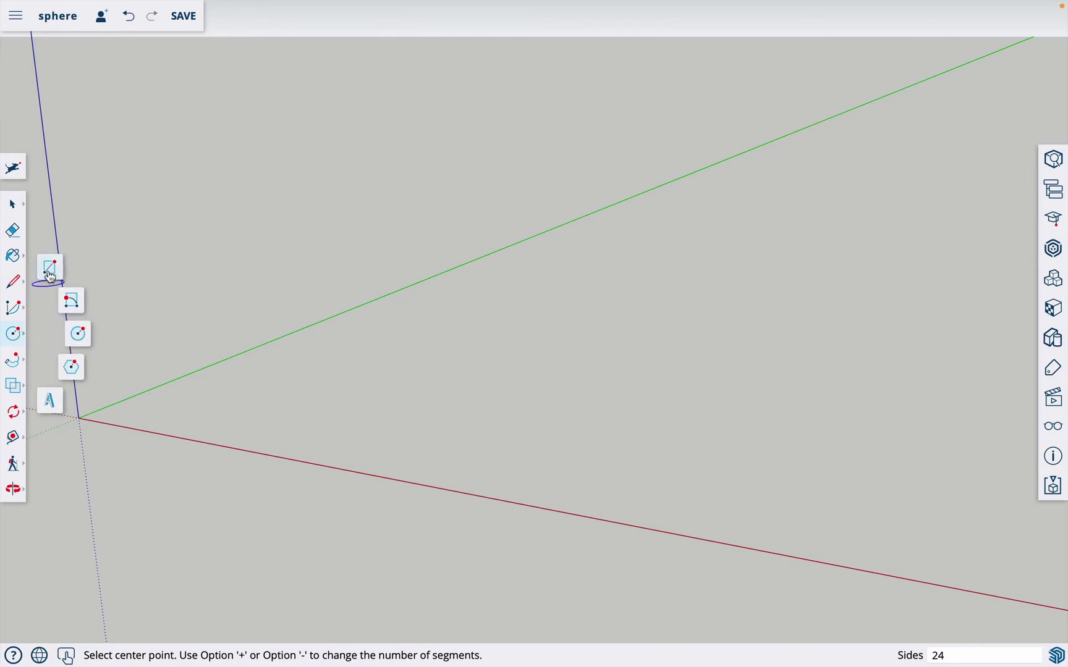
key("r")
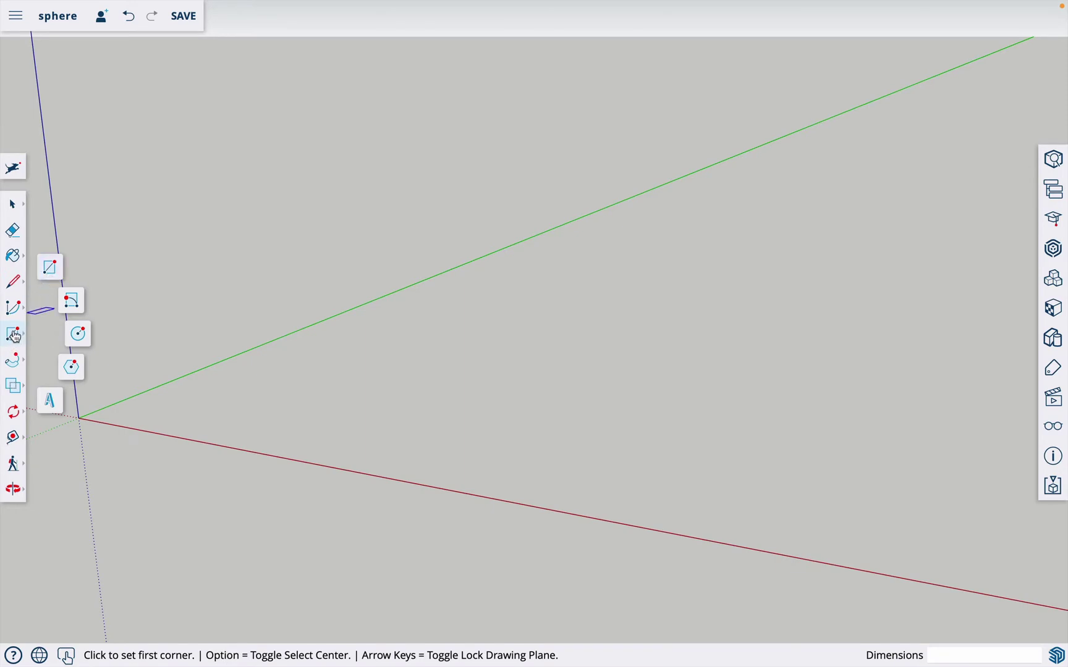
left_click(81, 334)
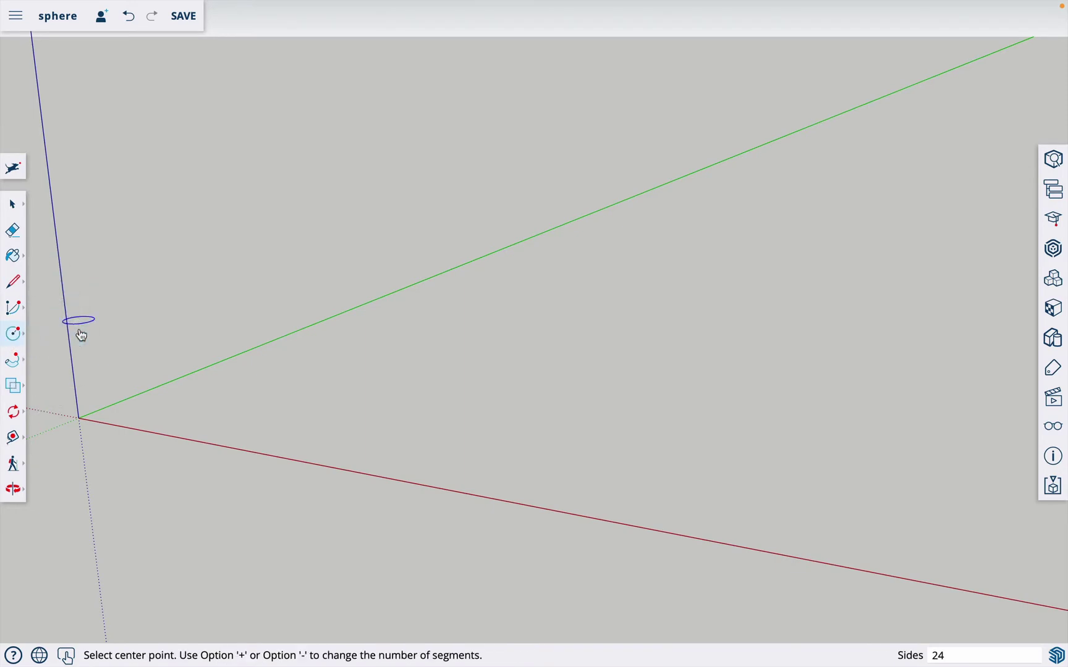
left_click(443, 385)
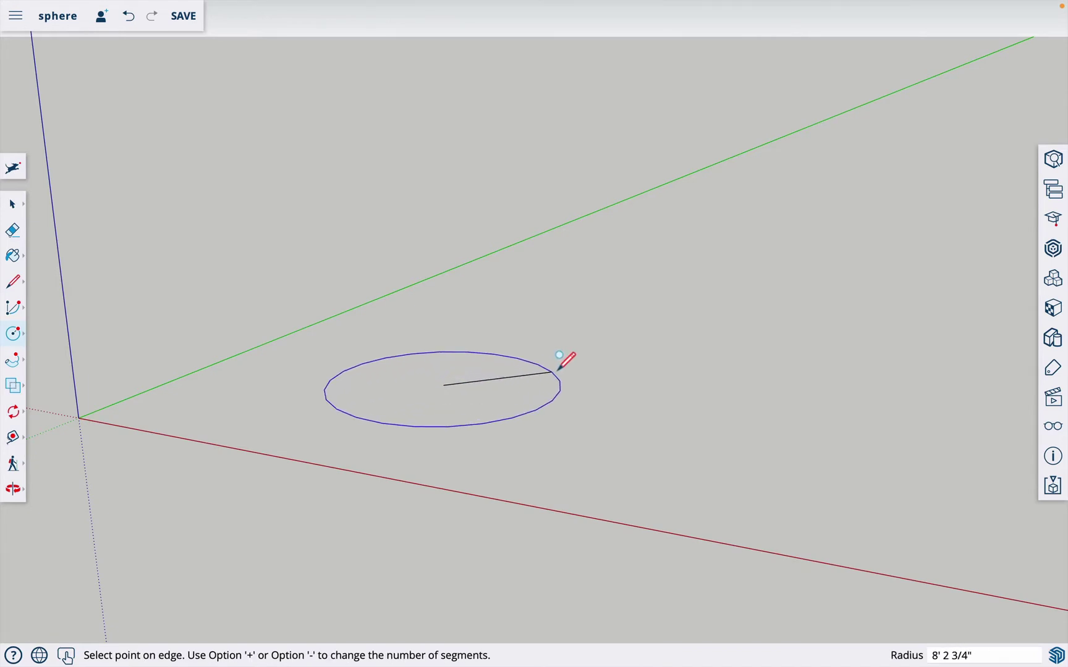
left_click(590, 364)
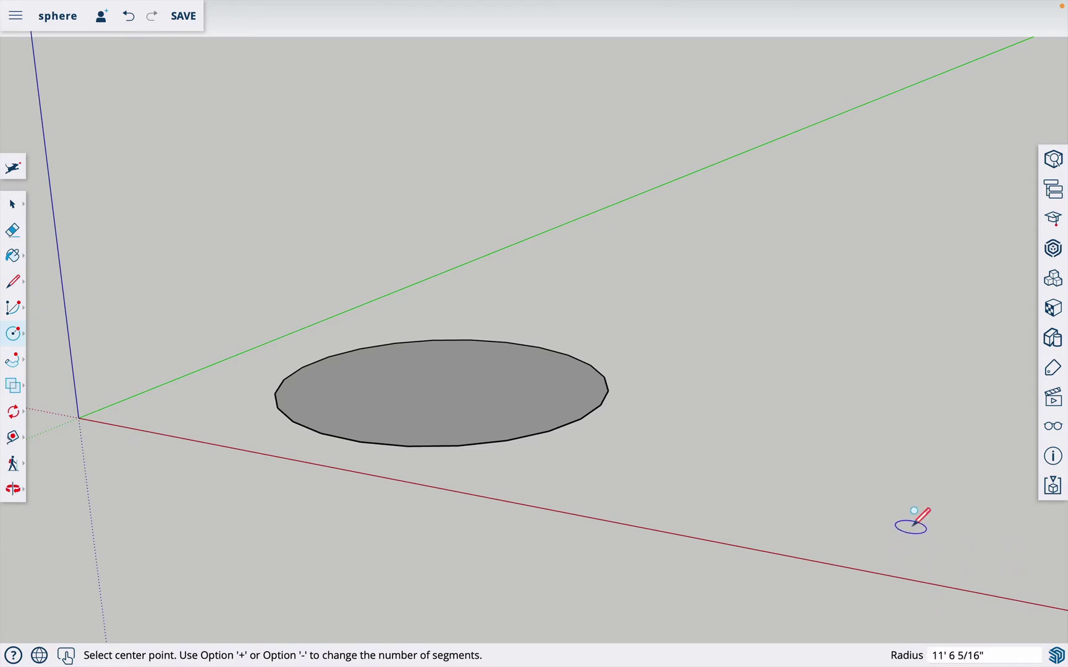
type("10")
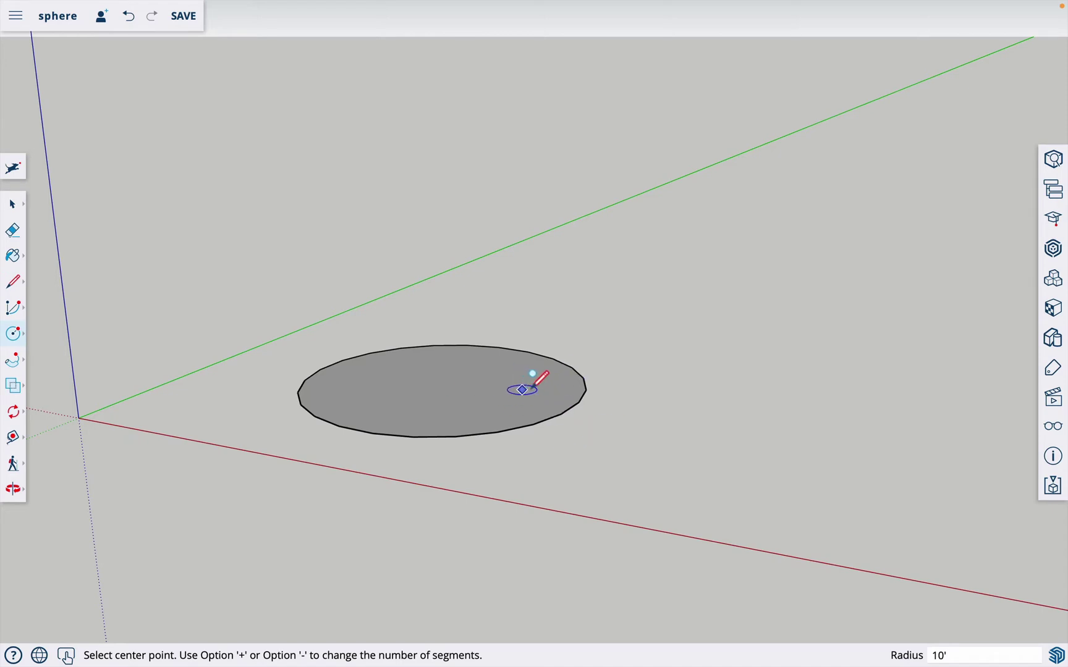
middle_click(615, 429)
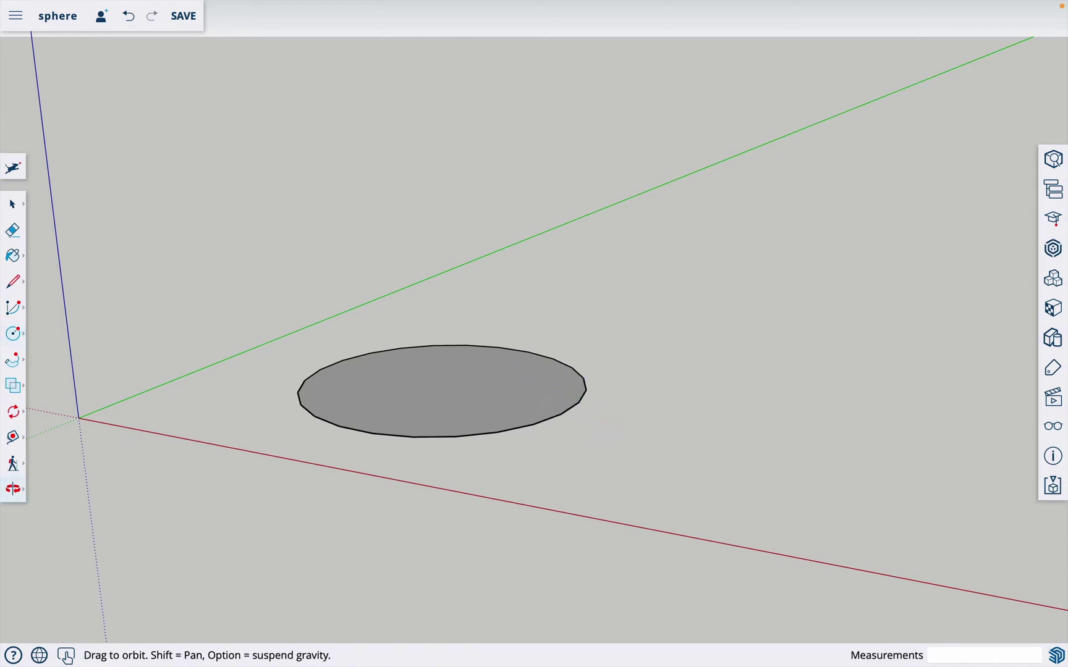
middle_click_drag(589, 442, 486, 413)
mouse_move(629, 414)
middle_mouse_down()
mouse_move(612, 415)
mouse_move(626, 396)
middle_mouse_up()
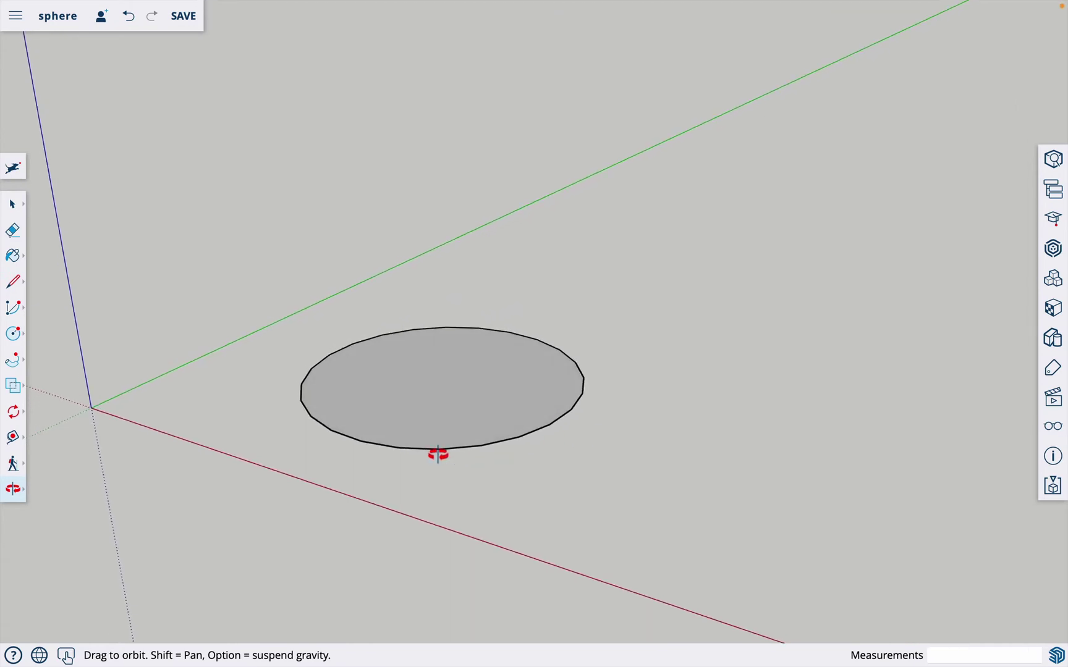
scroll(437, 453, "up", 4)
scroll(438, 455, "up", 2)
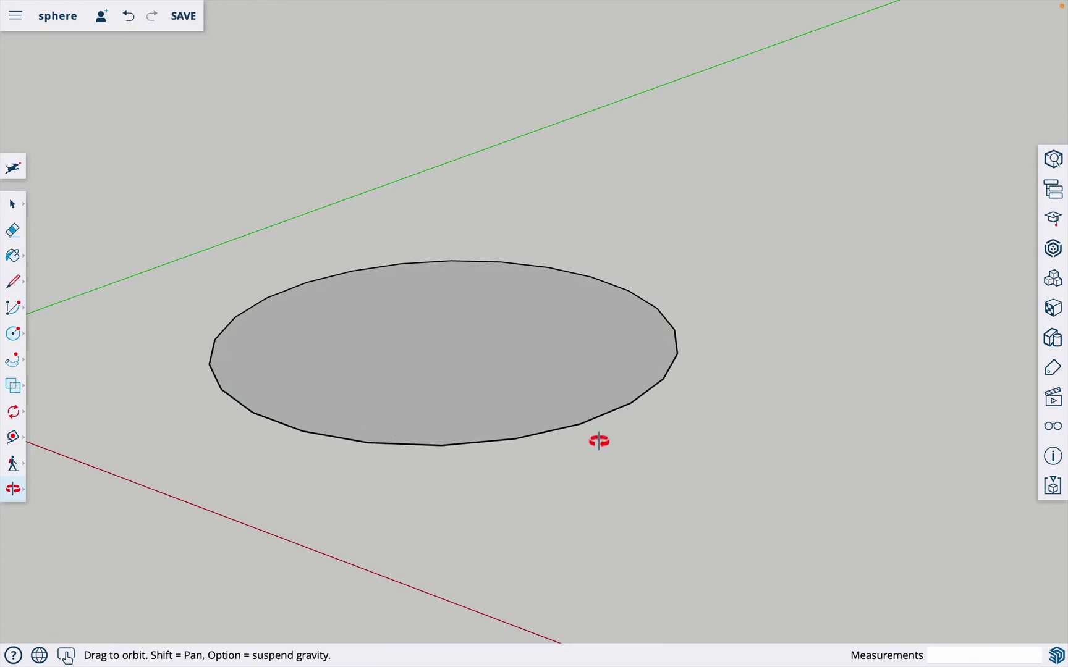
key("space")
left_click(586, 426)
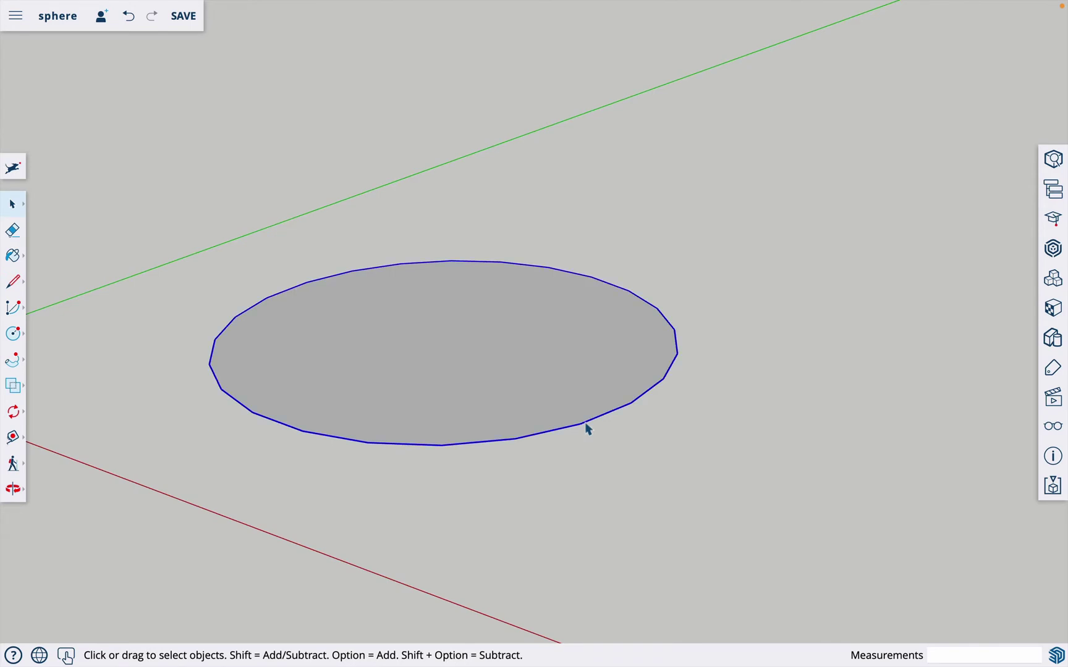
left_click(466, 385)
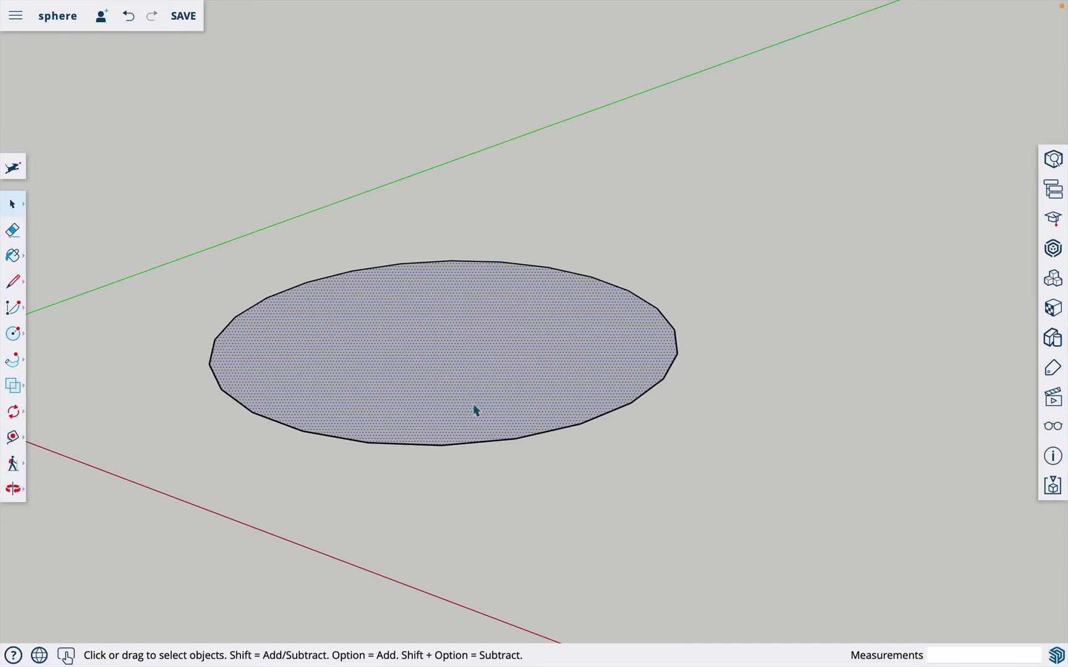
- Change the circle's Entity Info segment count from 24 to 144
left_click(517, 441)
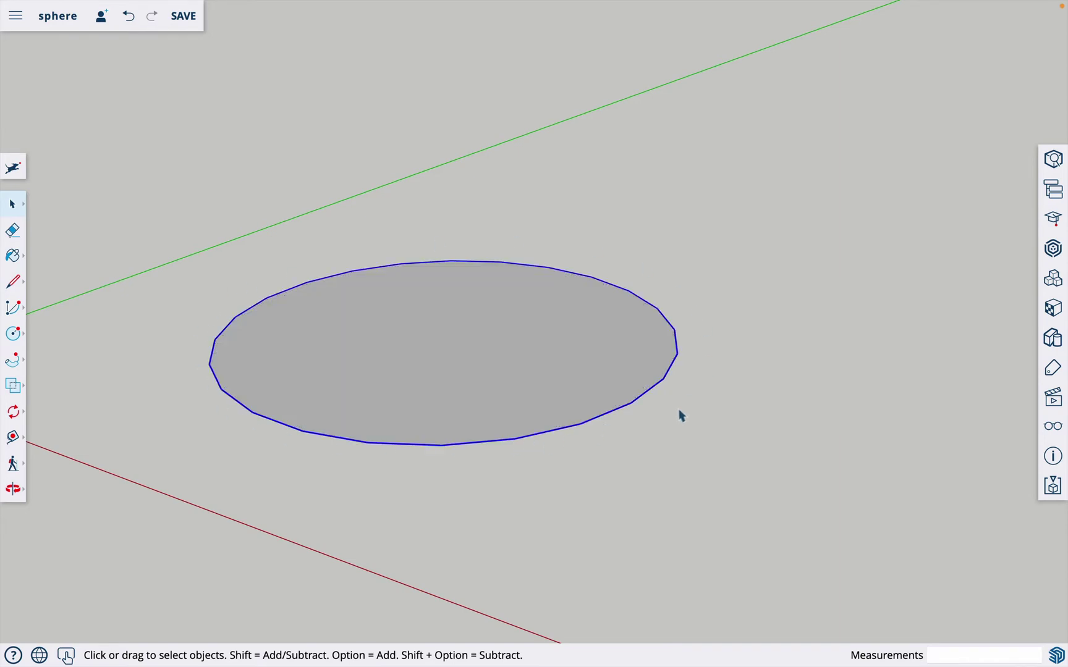
left_click(1052, 161)
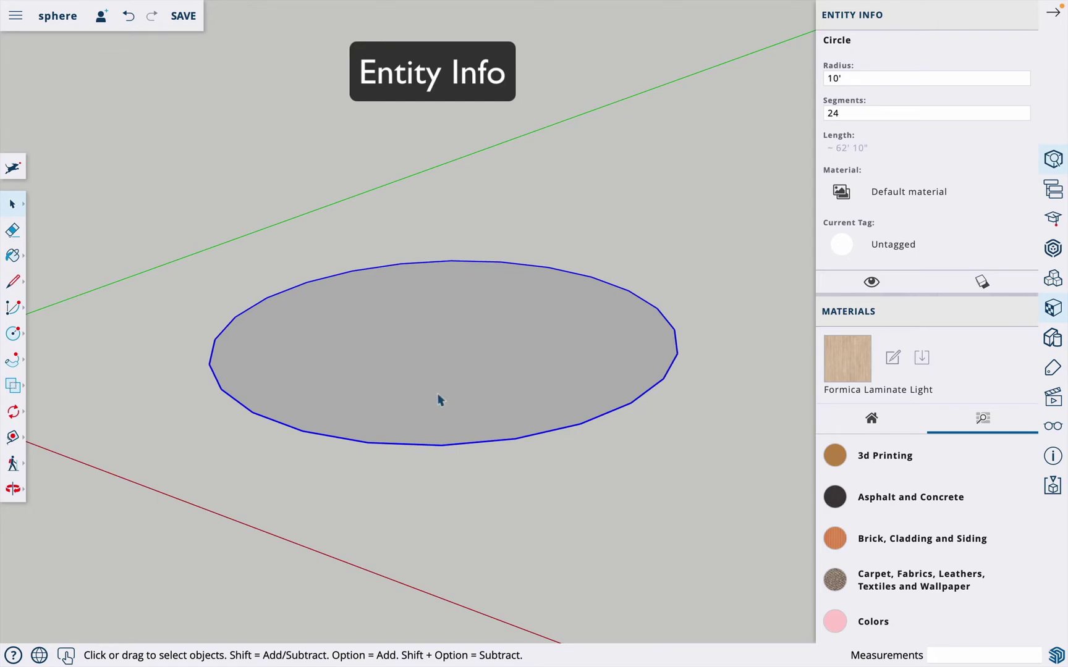
left_click(850, 113)
left_click_drag(849, 114, 817, 113)
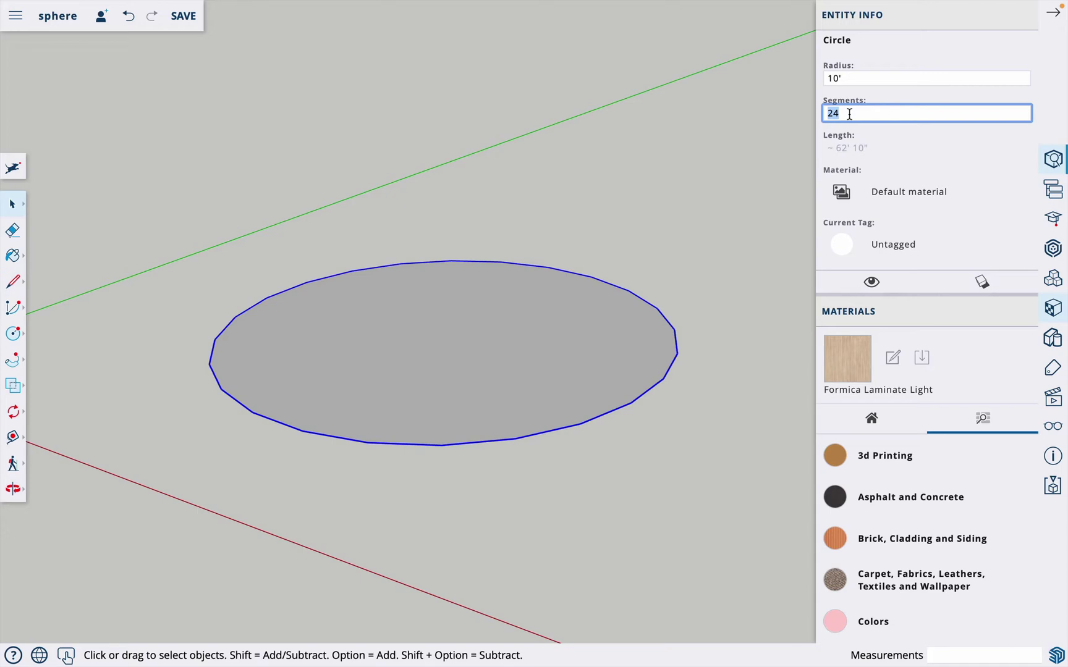
type("144")
key("Return")
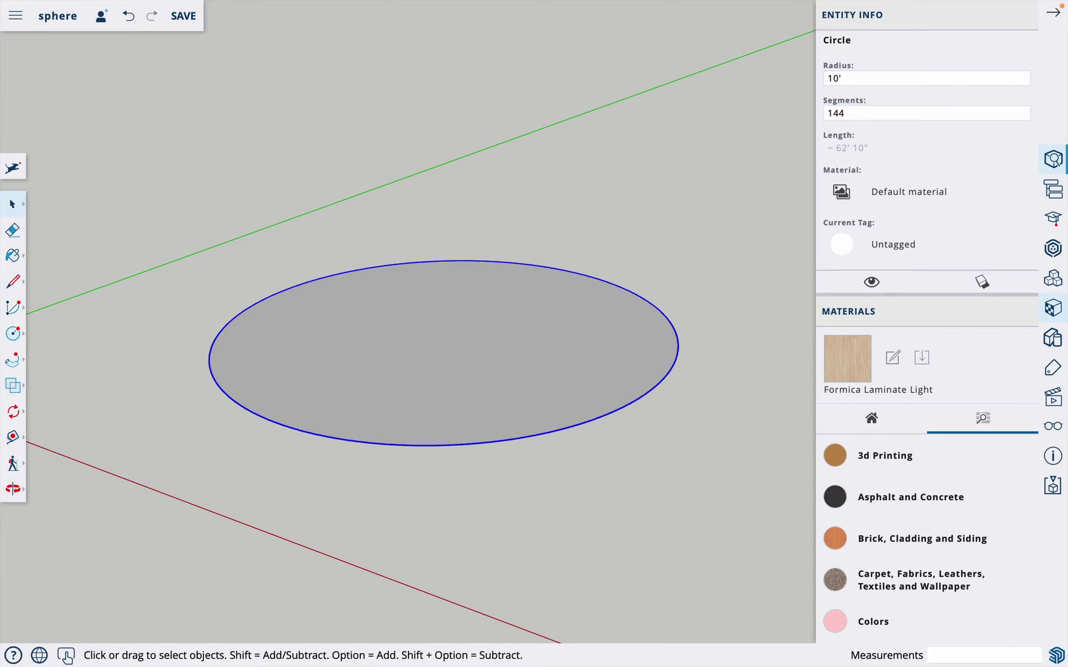
left_click(1052, 13)
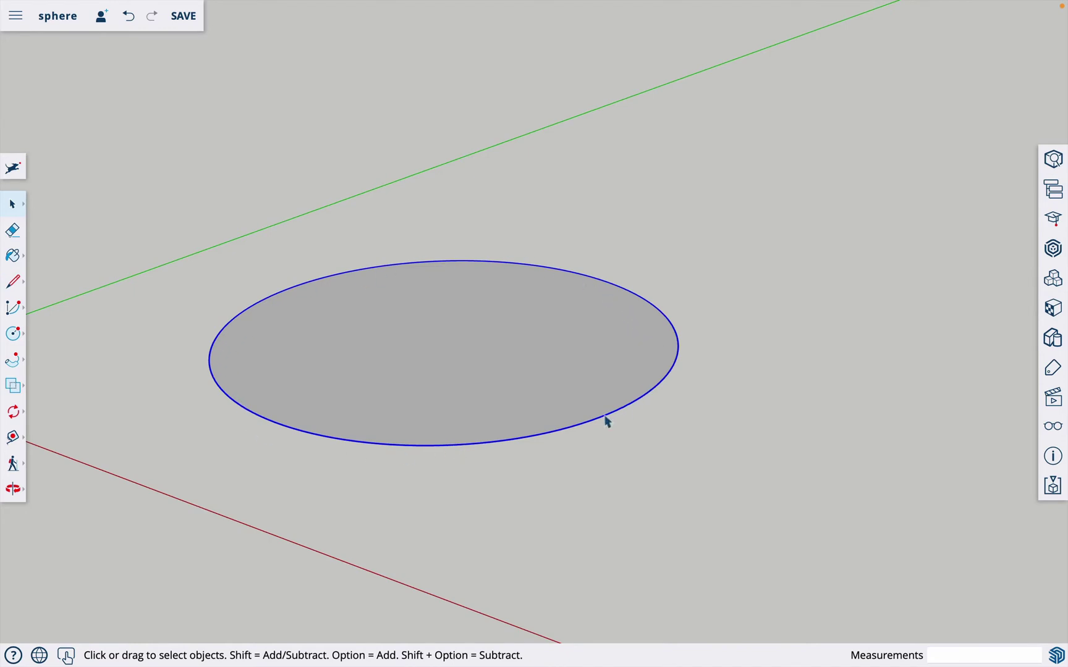
scroll(753, 449, "down", 2)
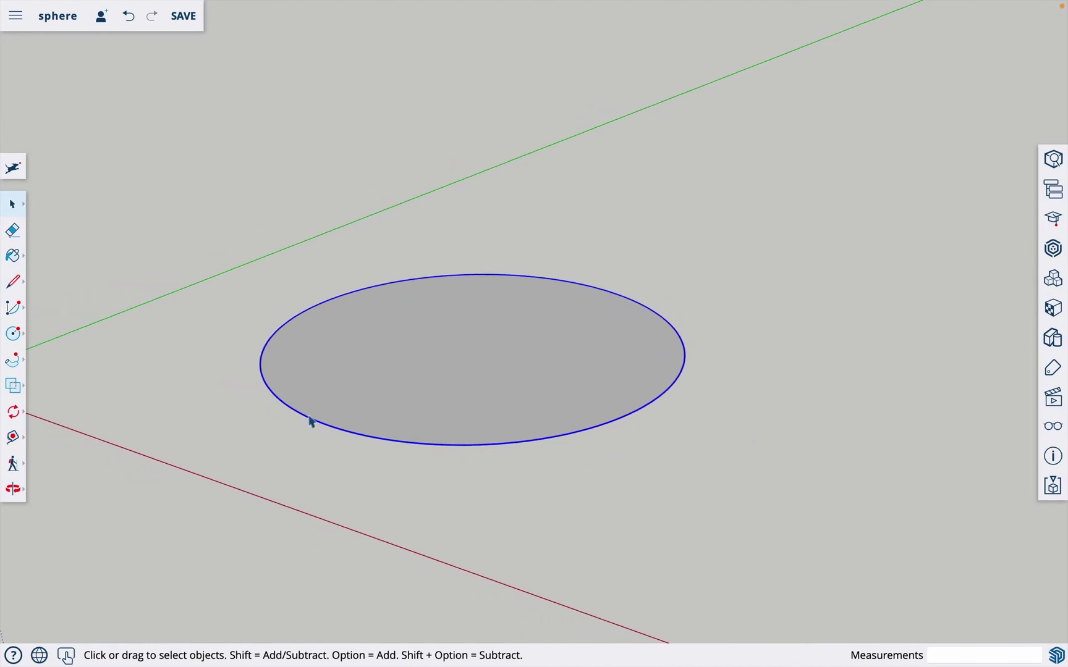
scroll(432, 356, "up", 3)
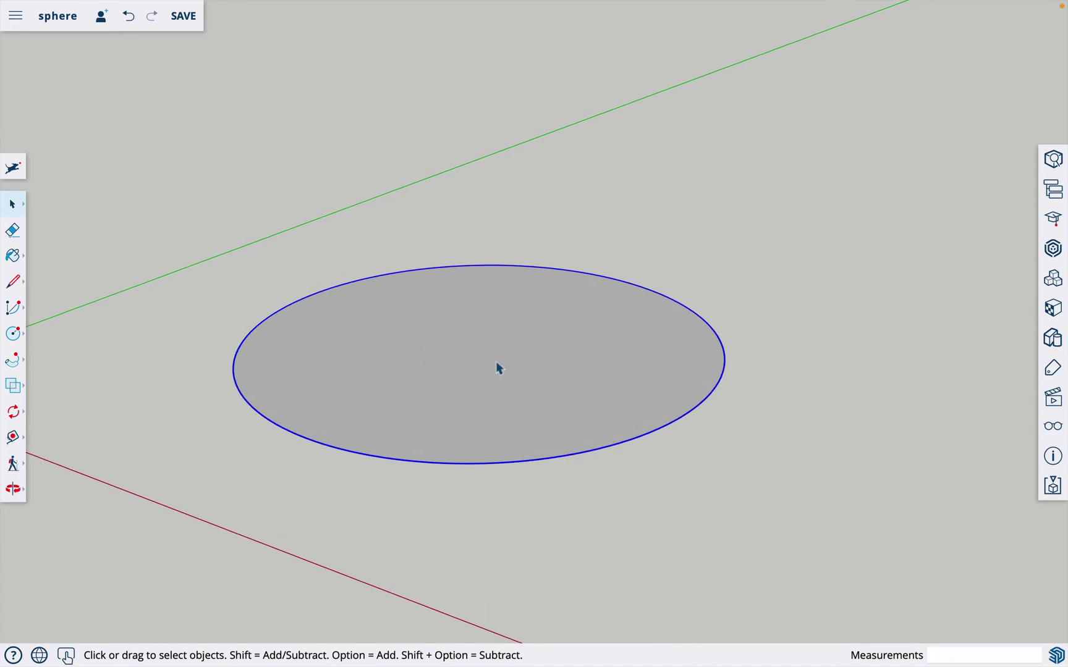
left_click(1052, 161)
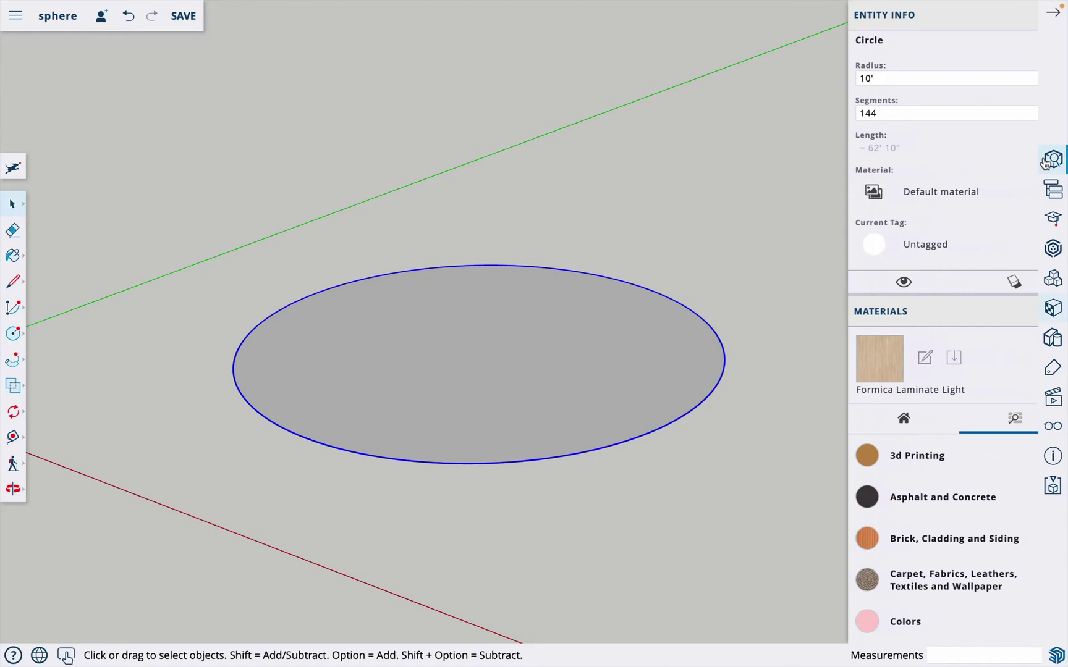
- Select the circle face with its edge, shift it slightly, and switch Move to copy mode
left_click(1054, 13)
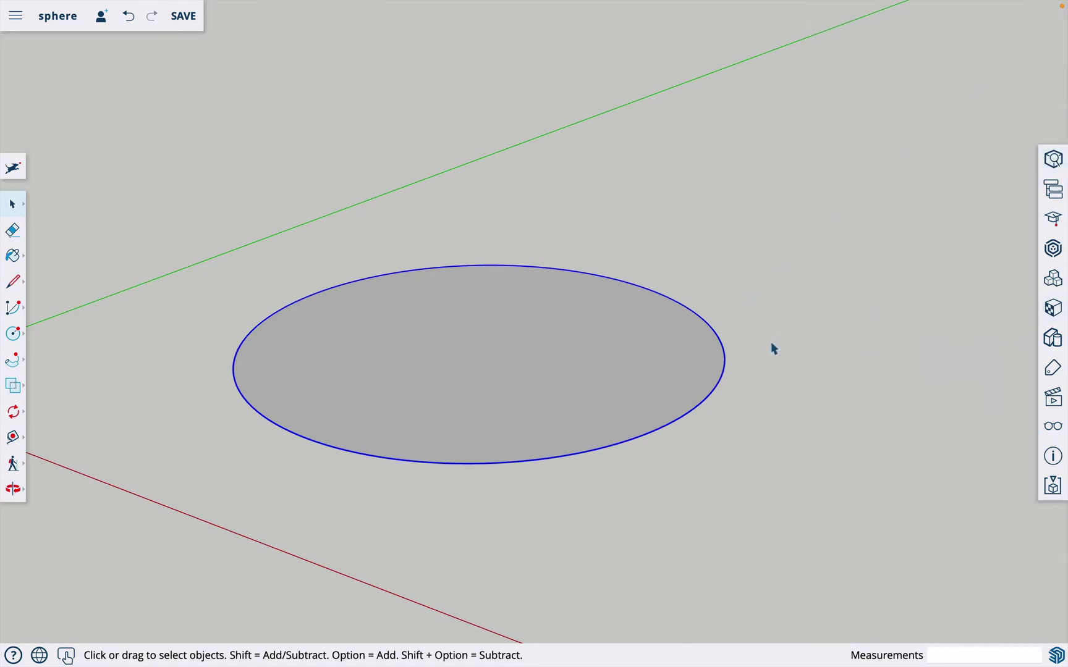
left_click(672, 471)
double_click(567, 418)
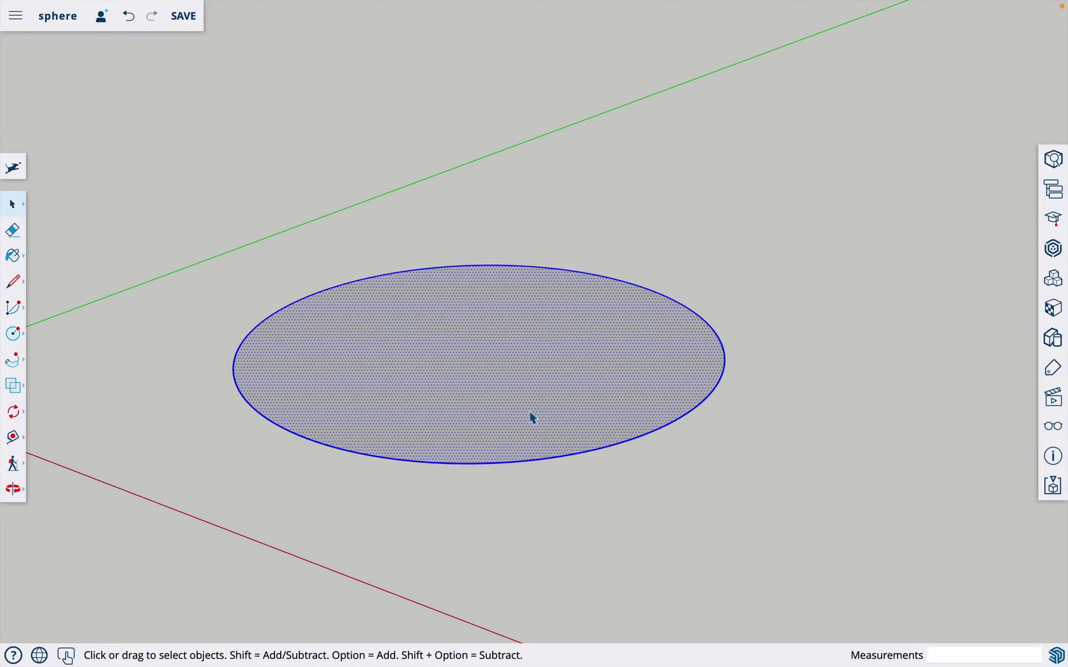
key("m")
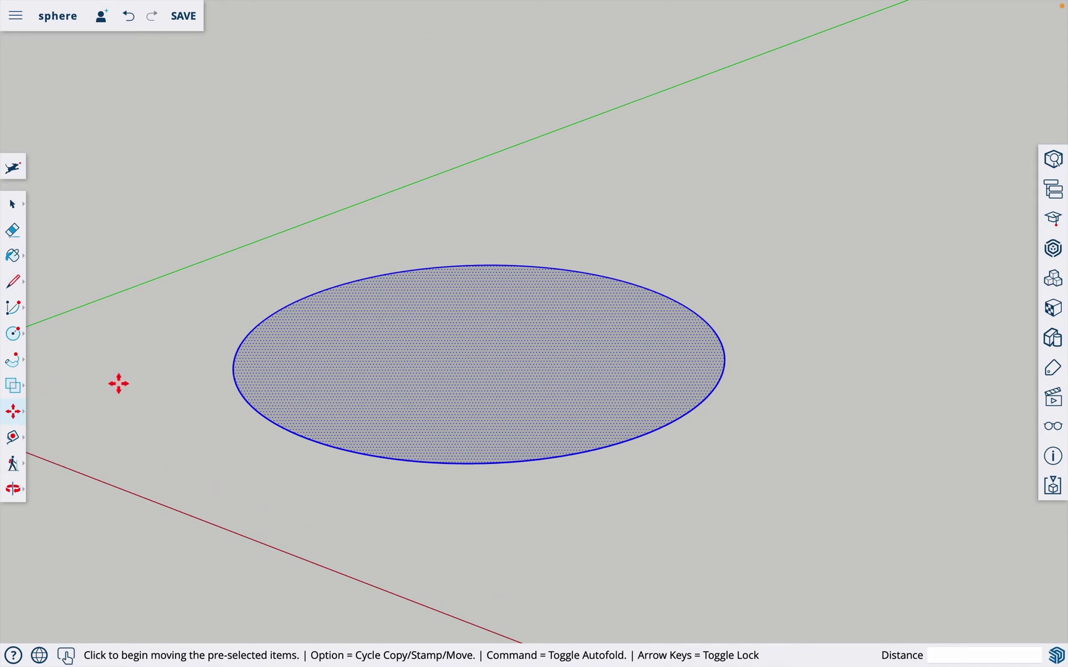
left_click(550, 457)
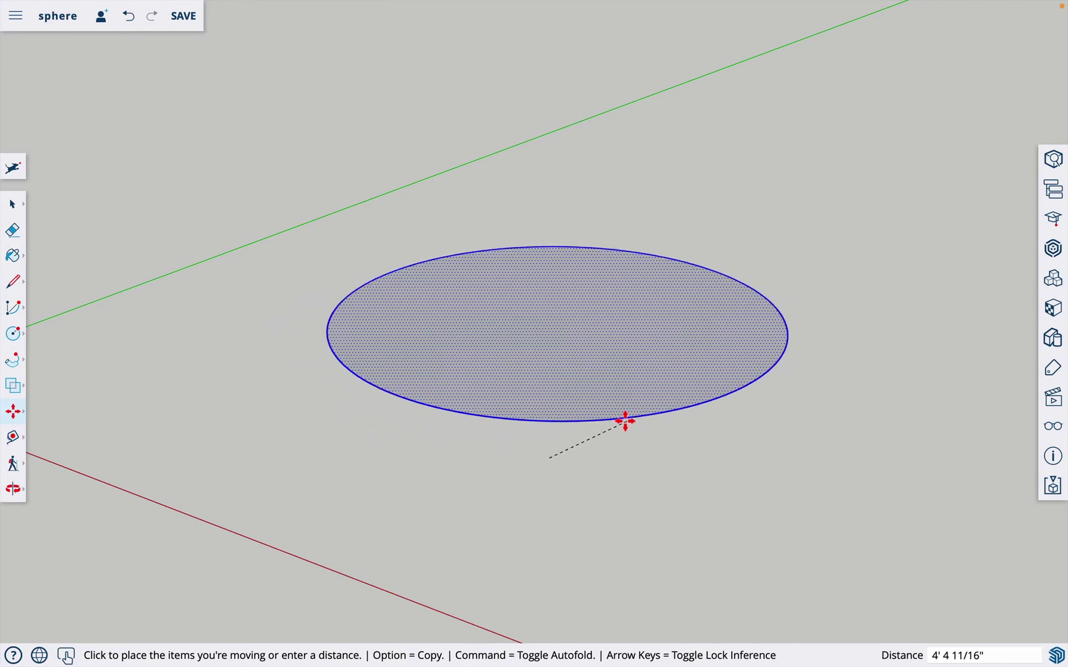
left_click(571, 456)
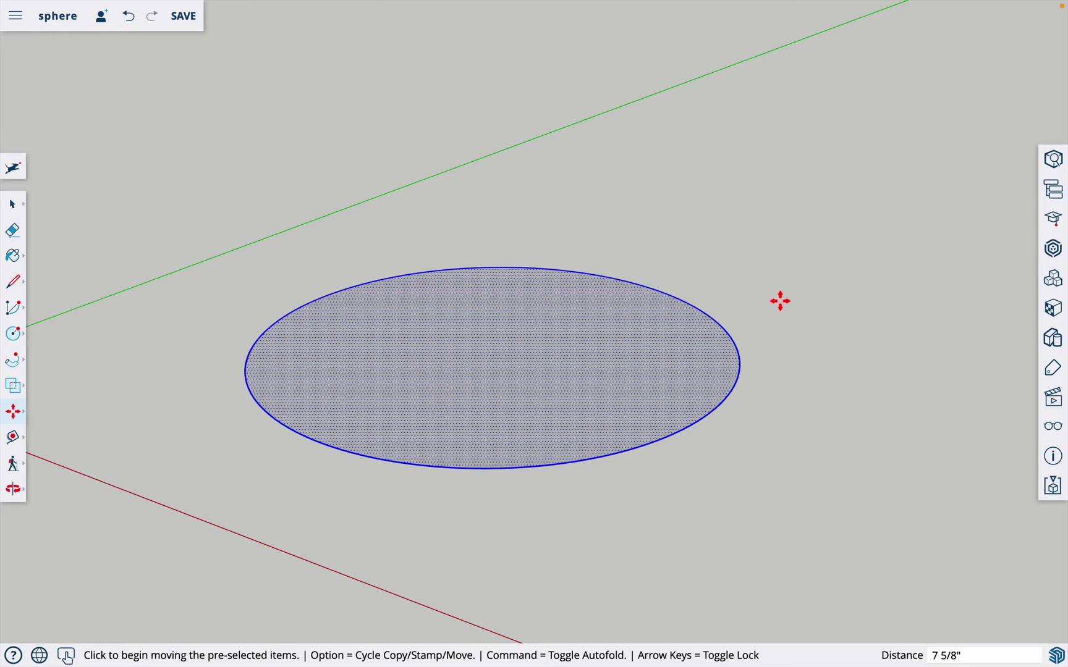
key("alt")
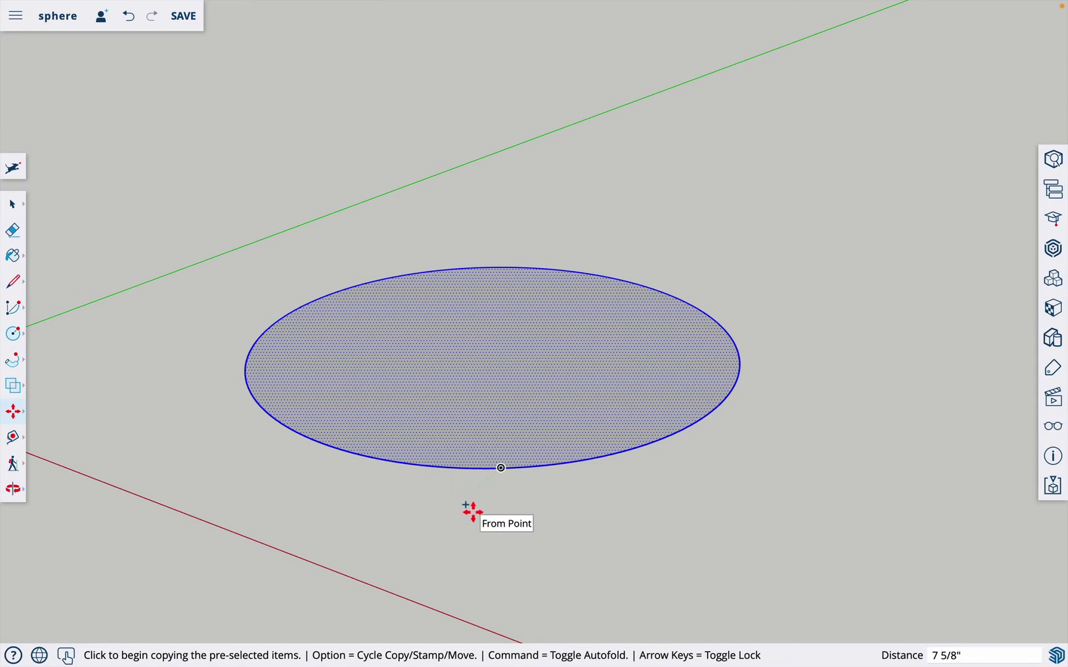
- Copy the circle 10' straight up above the original
left_click(500, 468)
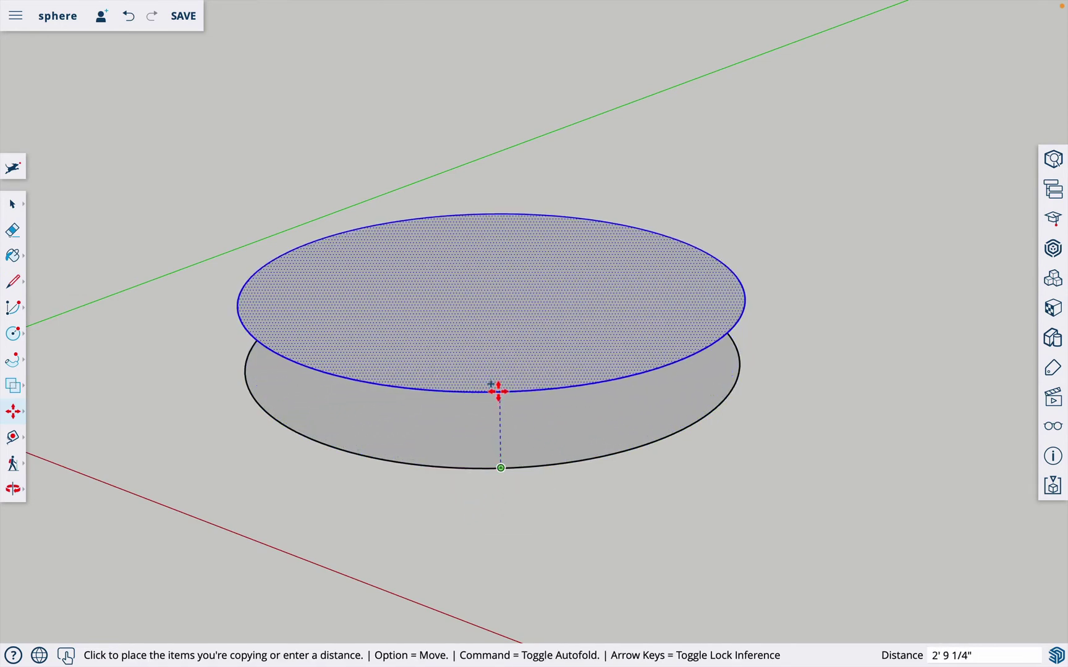
left_click(498, 389)
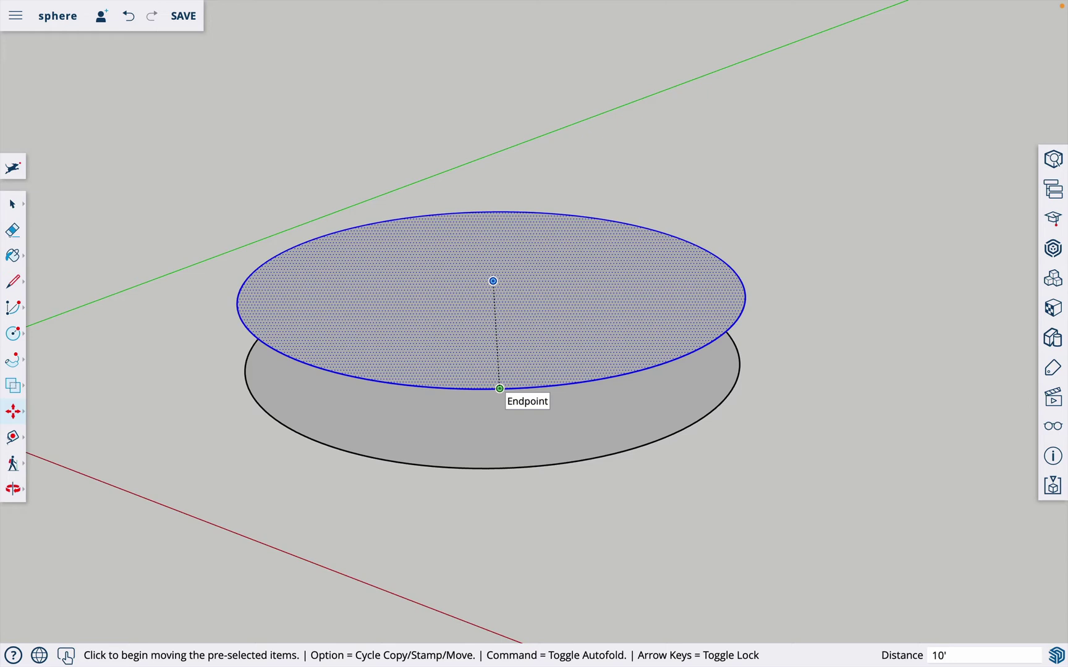
key("Escape")
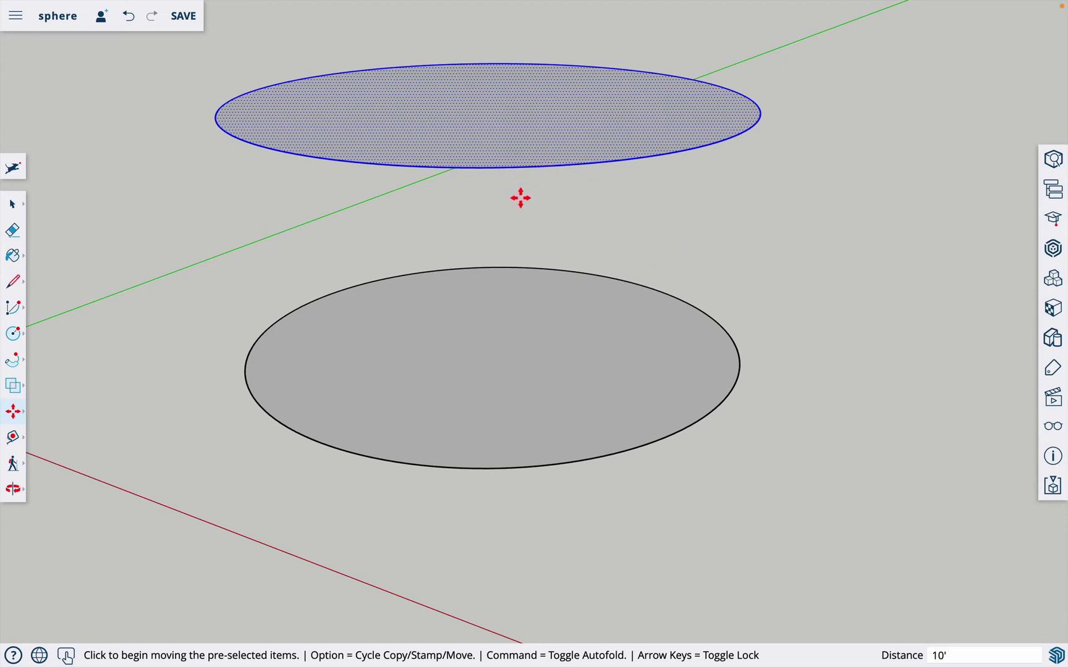
- Rotate the raised circle copy 90° about the green axis so it stands upright
key("q")
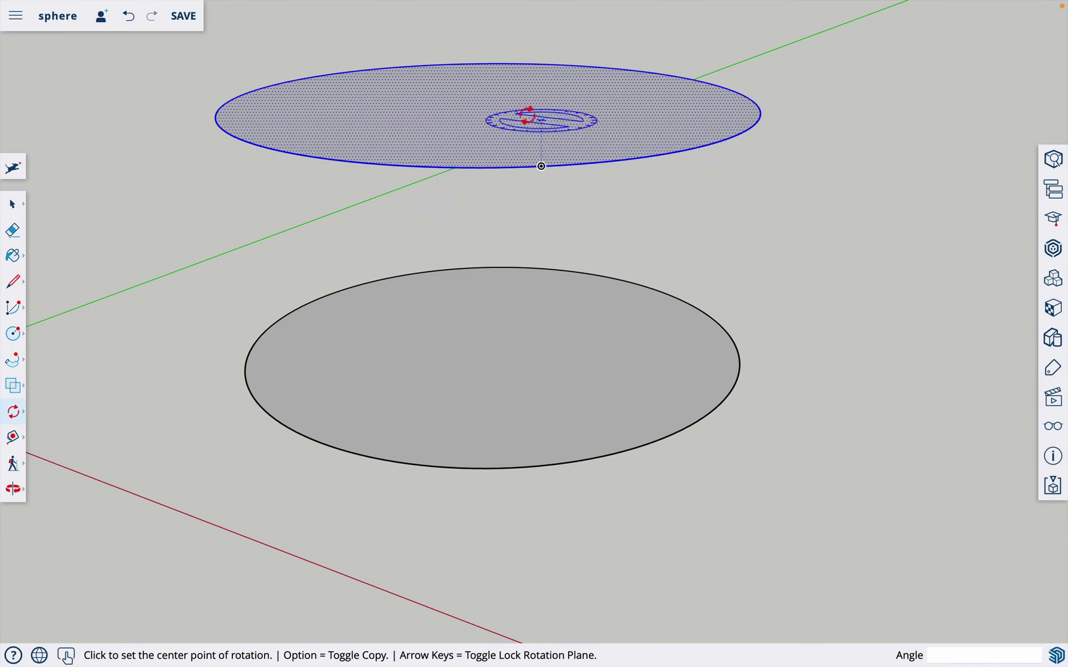
key("Left")
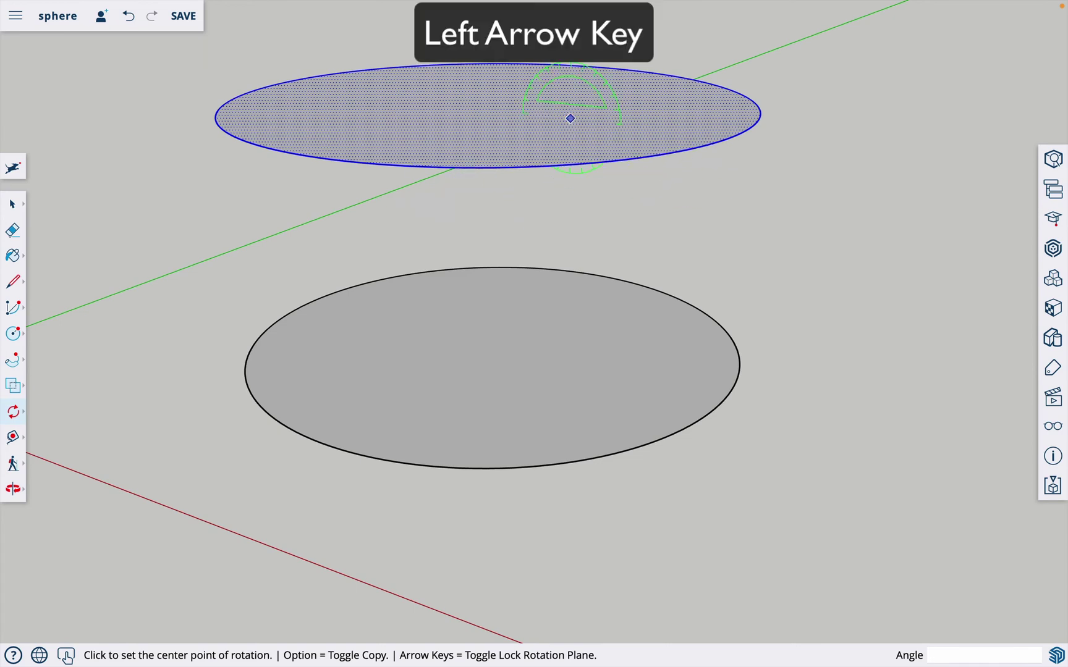
left_click(490, 104)
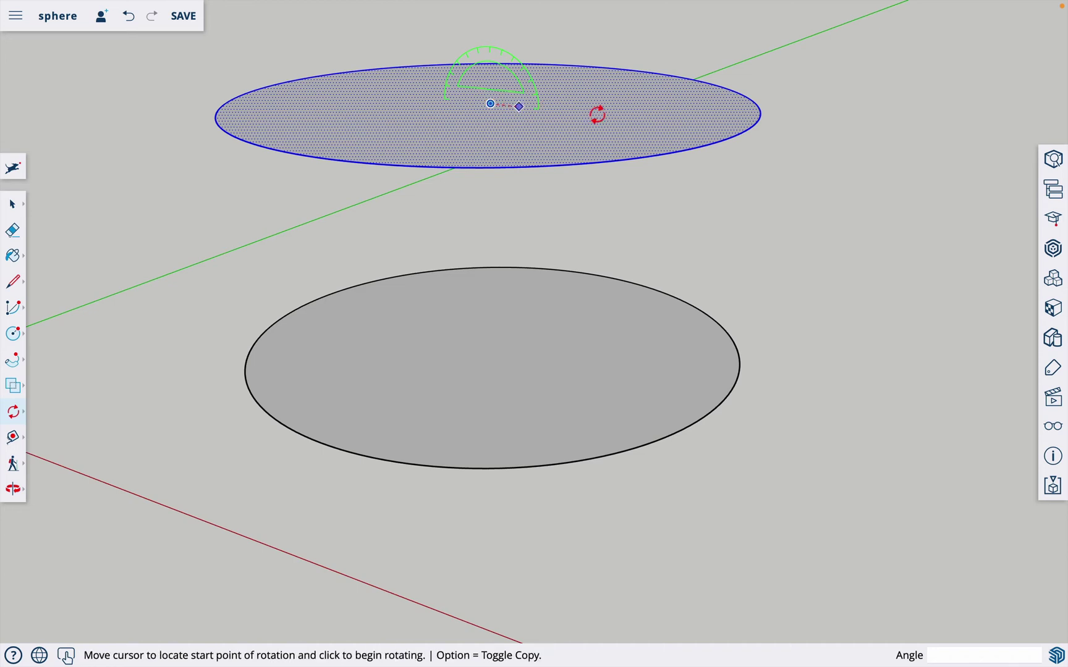
left_click(745, 131)
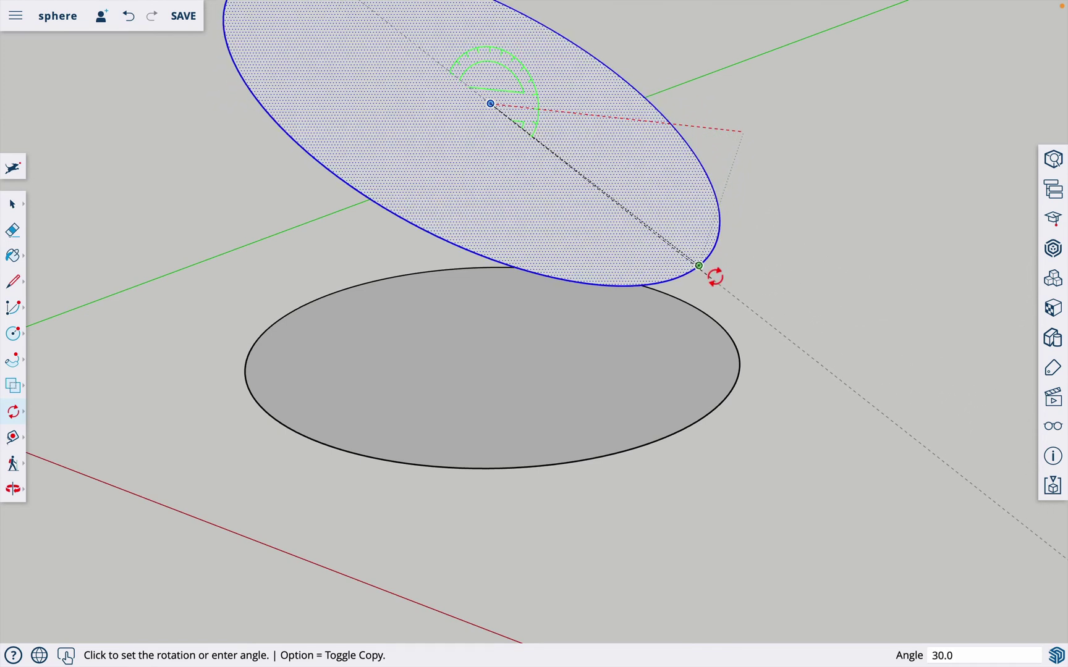
type("90")
key("Return")
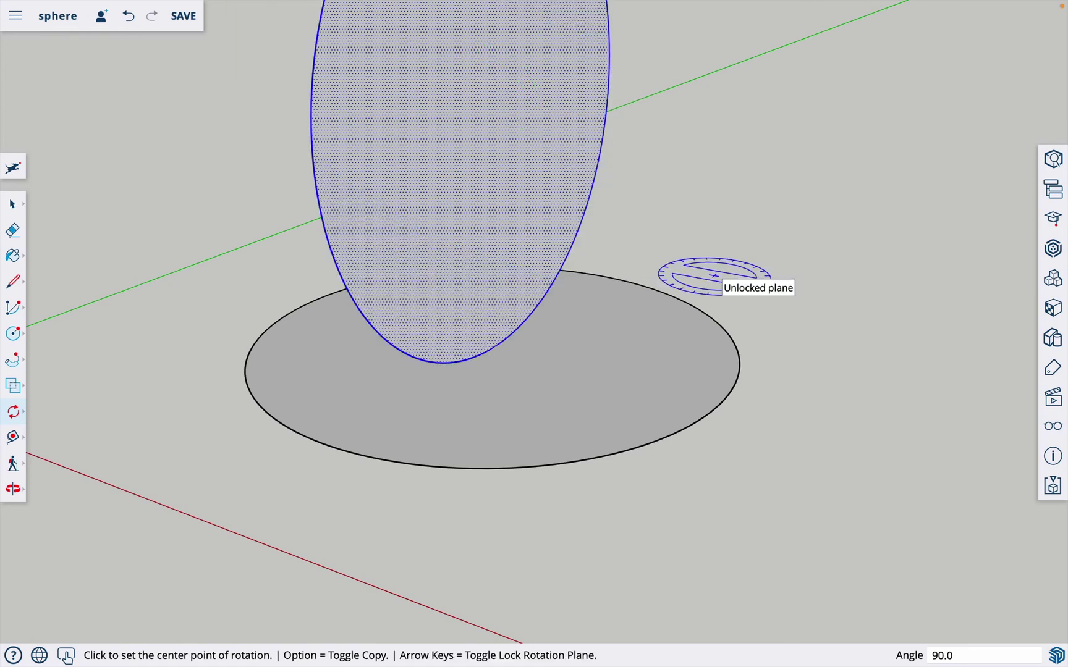
- Orbit the view to see both circles from a new angle
key("o")
scroll(662, 384, "down", 3)
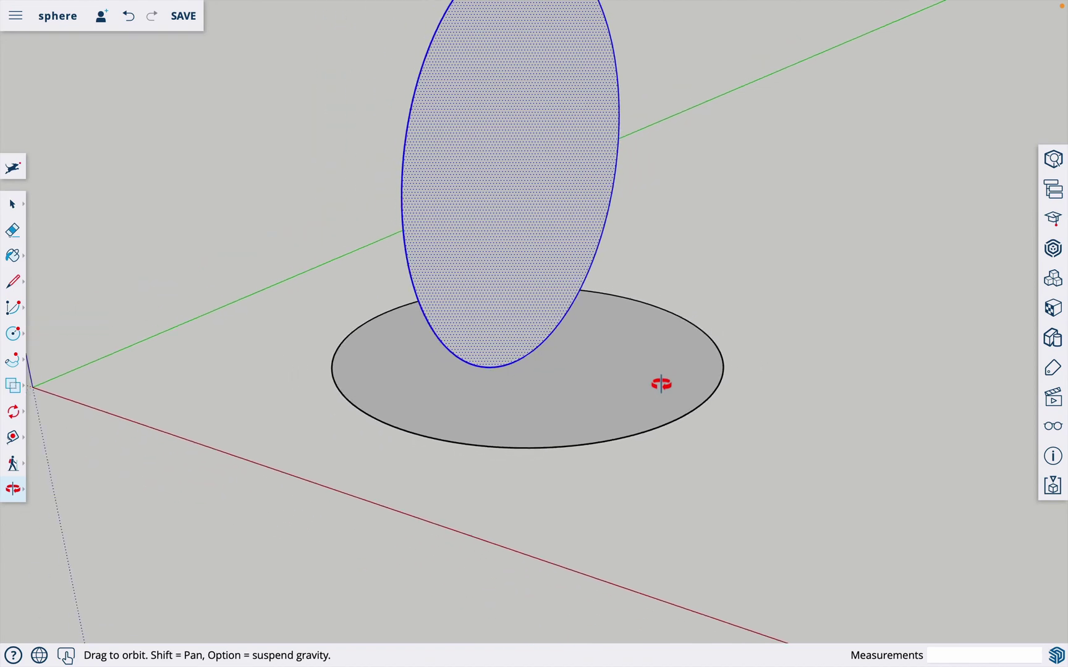
left_click_drag(661, 384, 603, 231)
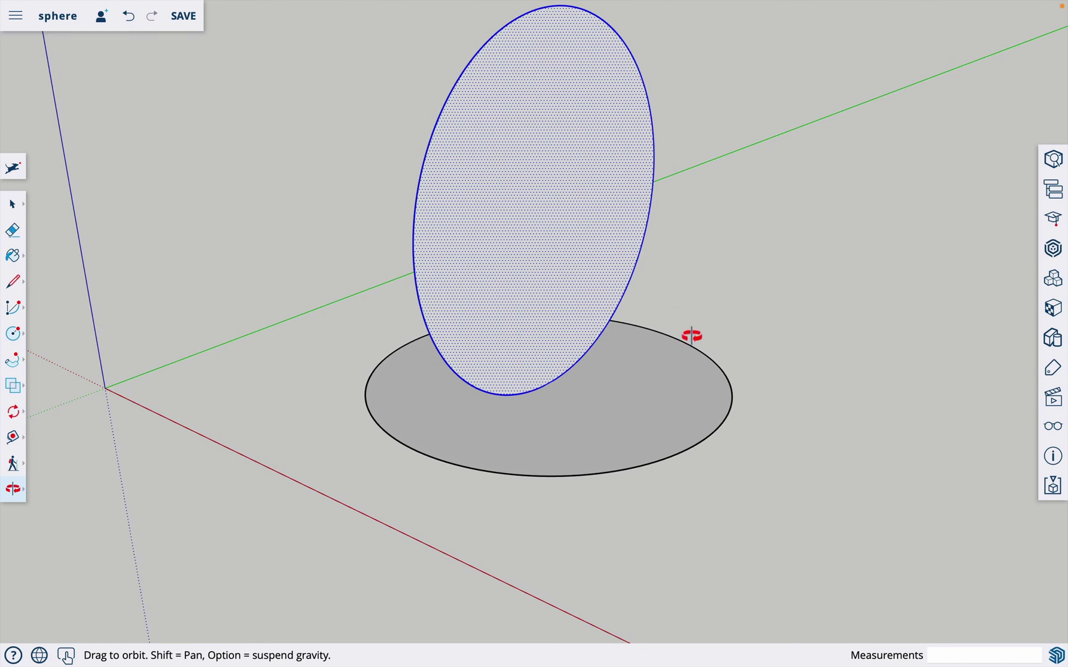
key("space")
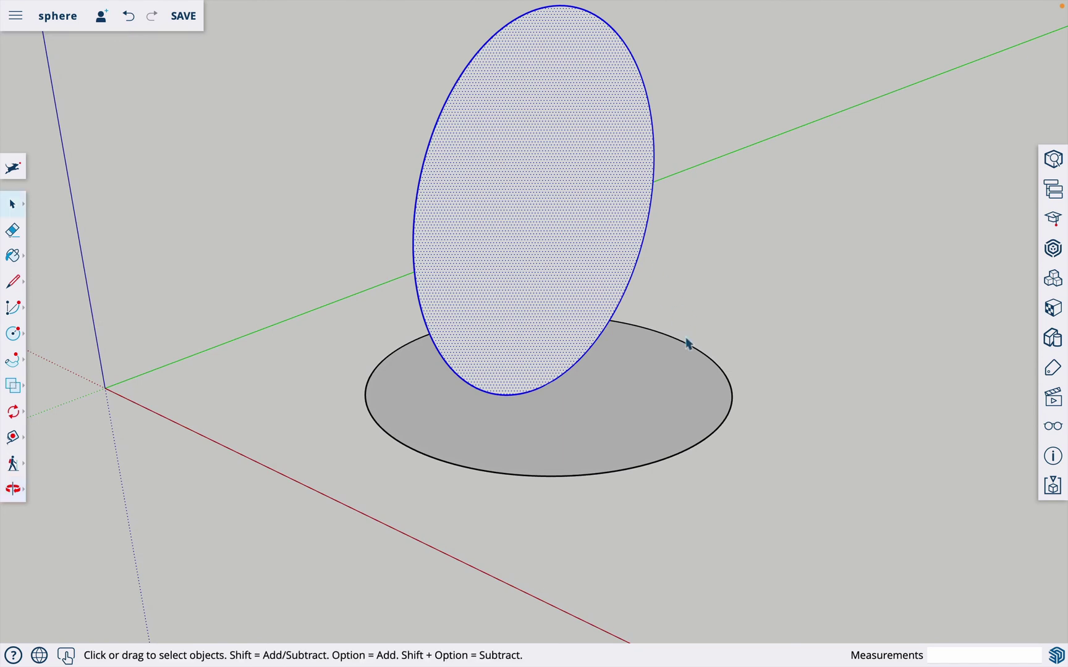
- Select the ground circle's edge as the path and start the Follow Me tool
left_click(569, 479)
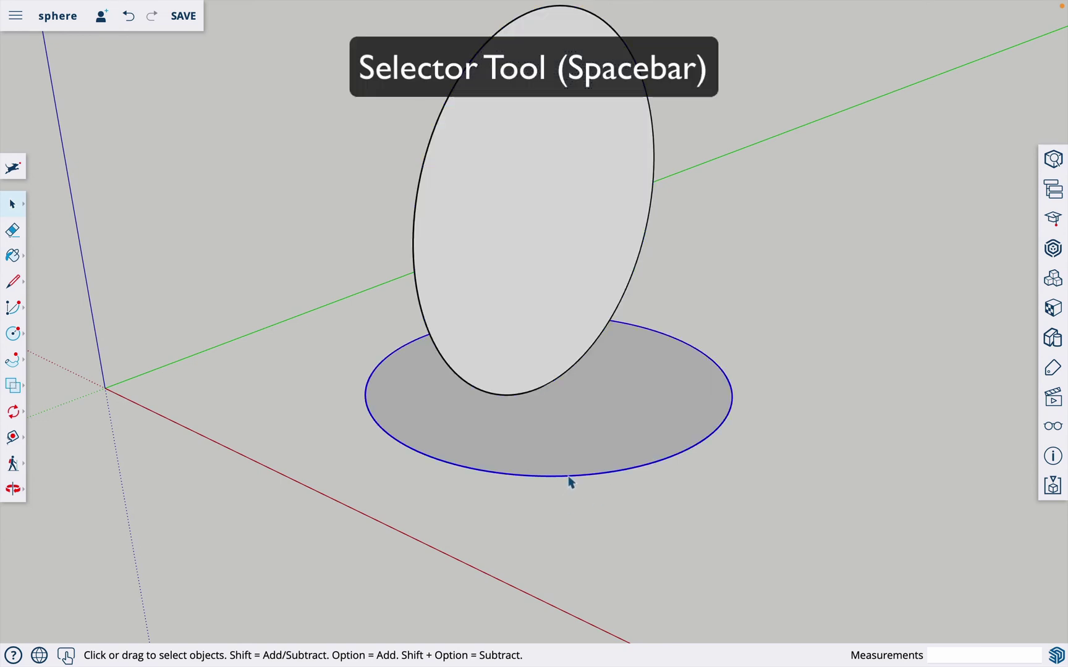
left_click(579, 455)
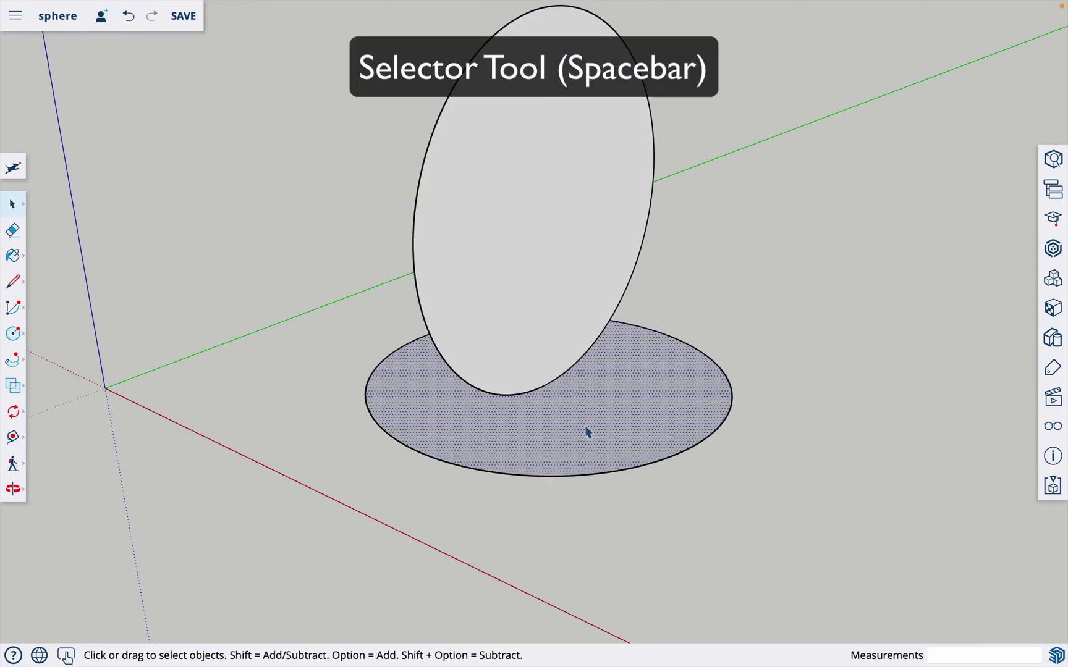
left_click(574, 477)
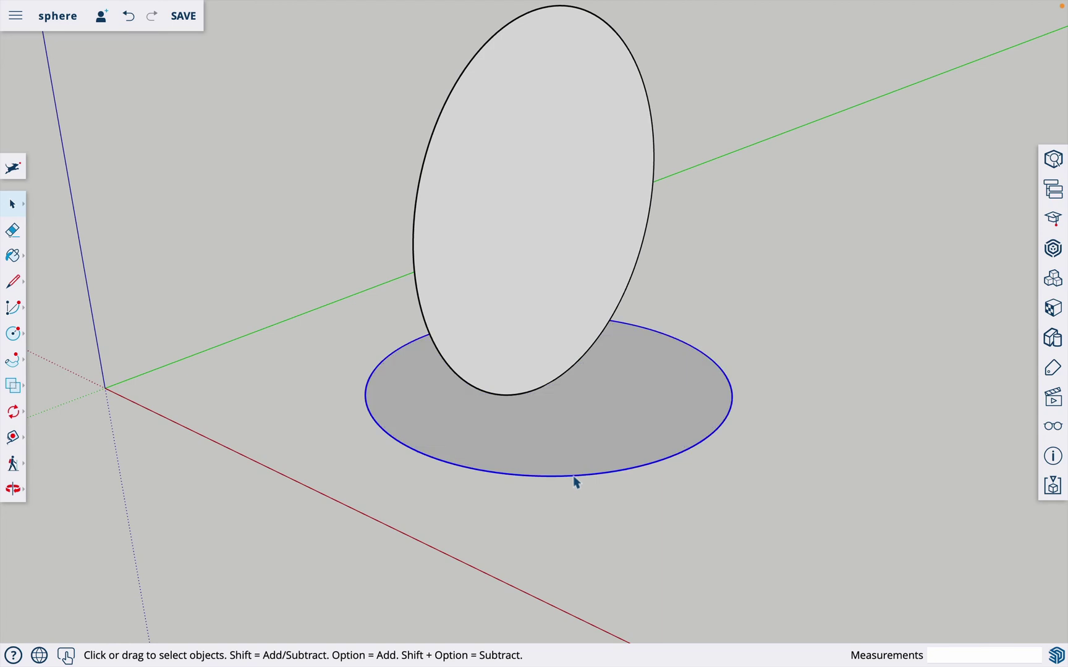
left_click(14, 364)
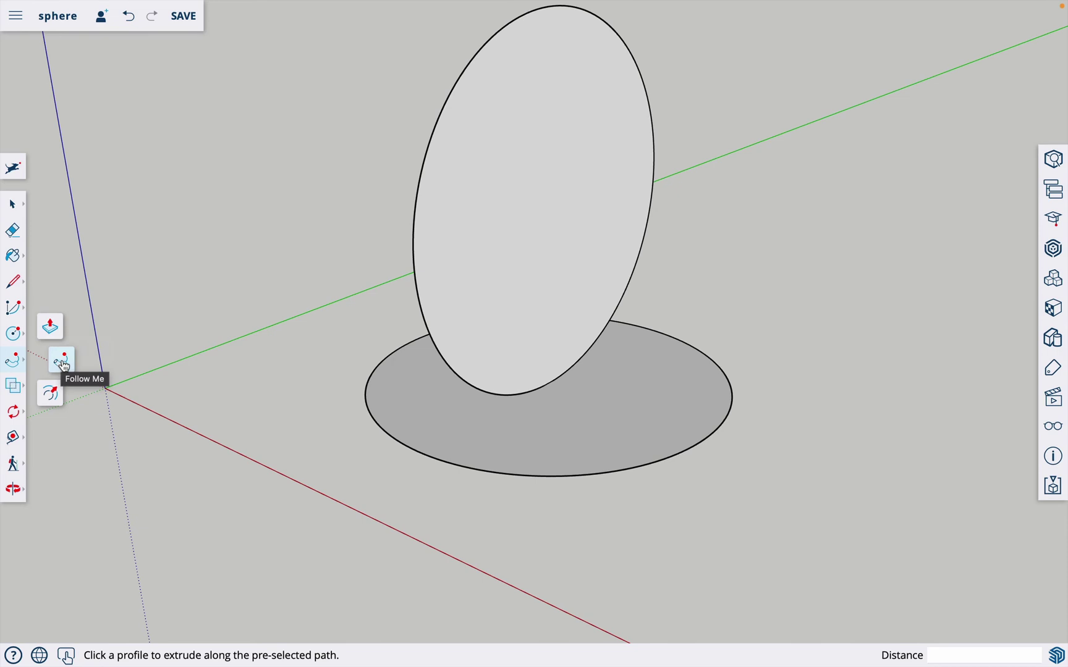
key("space")
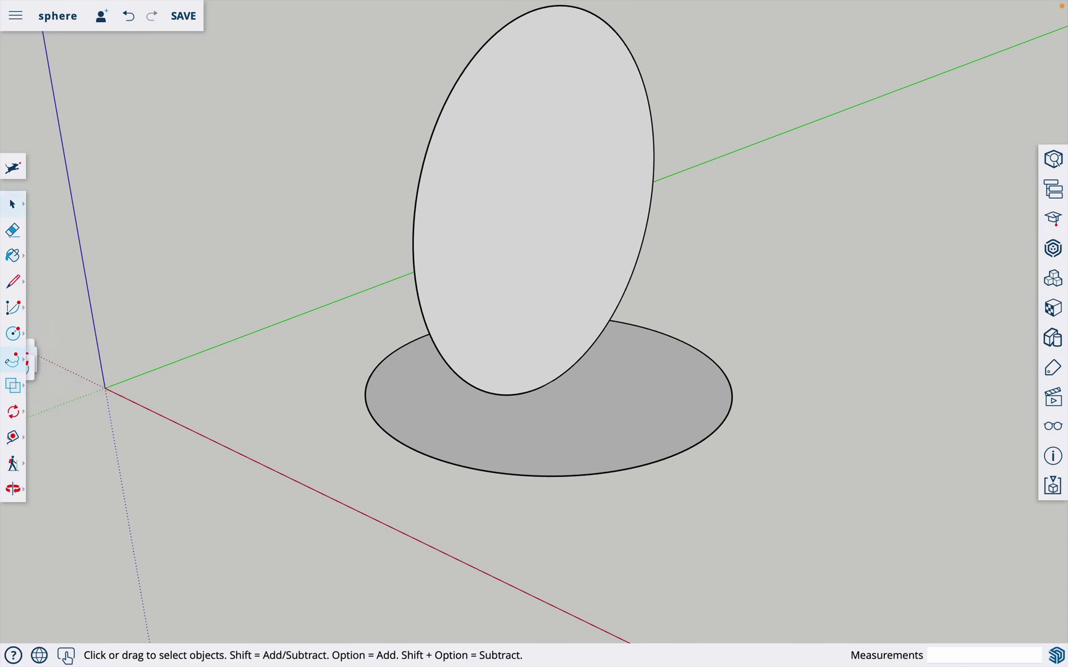
left_click(373, 423)
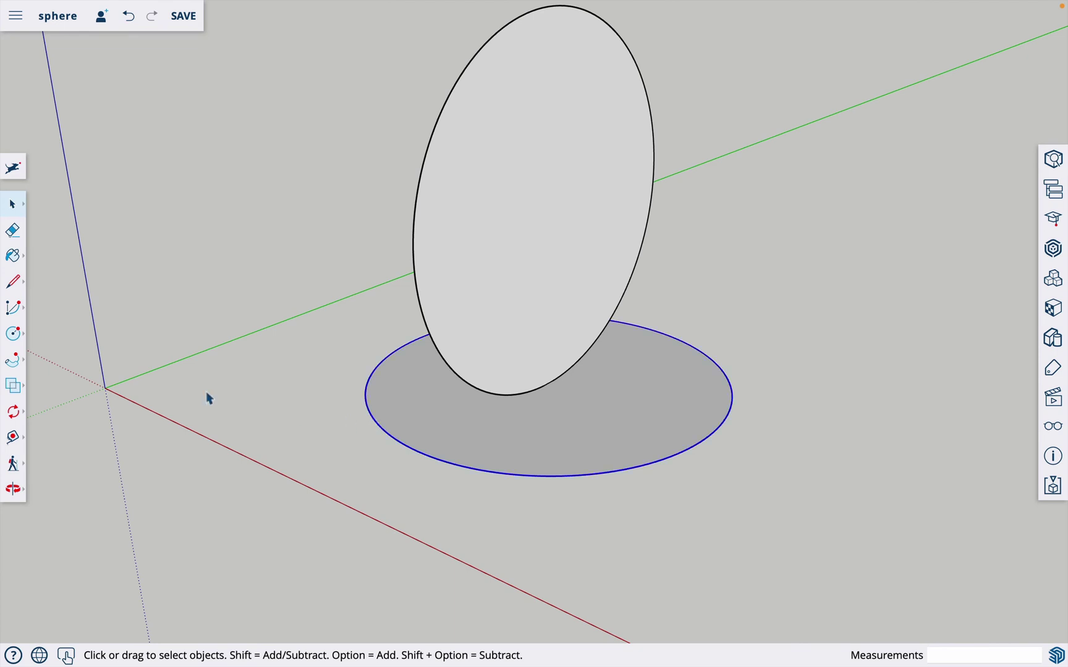
left_click(12, 360)
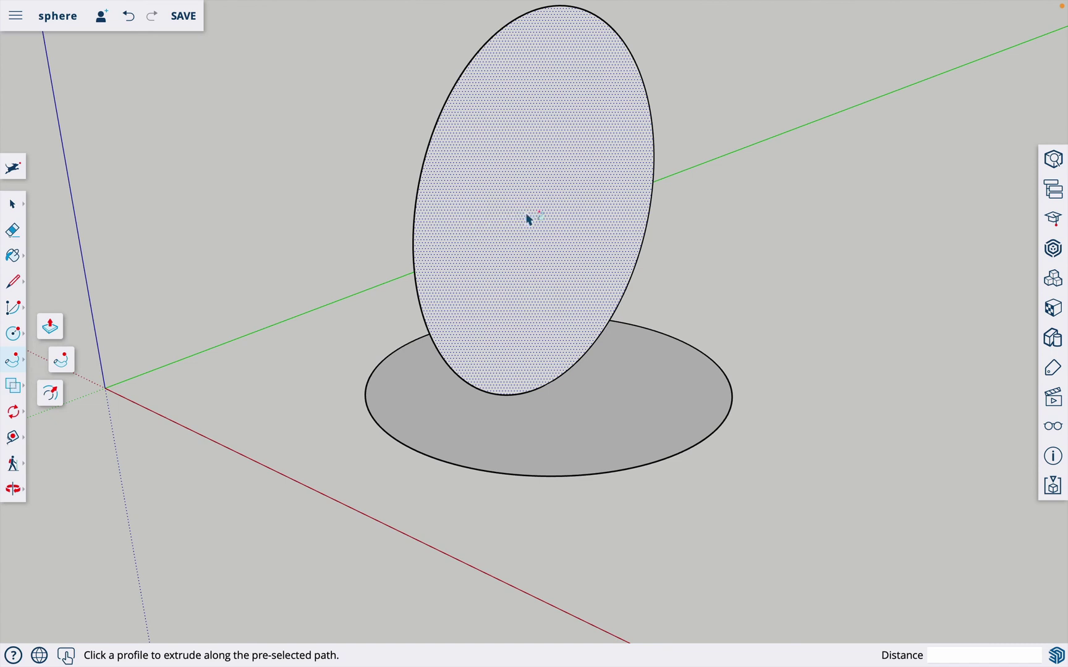
- Sweep the upright circle into a sphere, then erase the ground circle beneath it
left_click(613, 239)
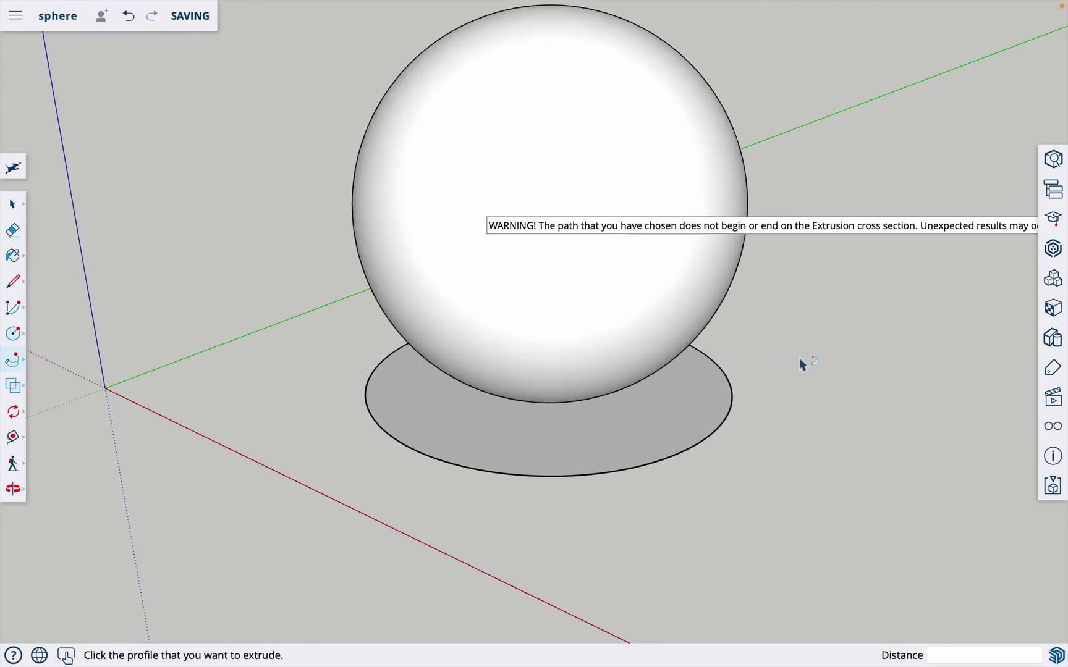
key("e")
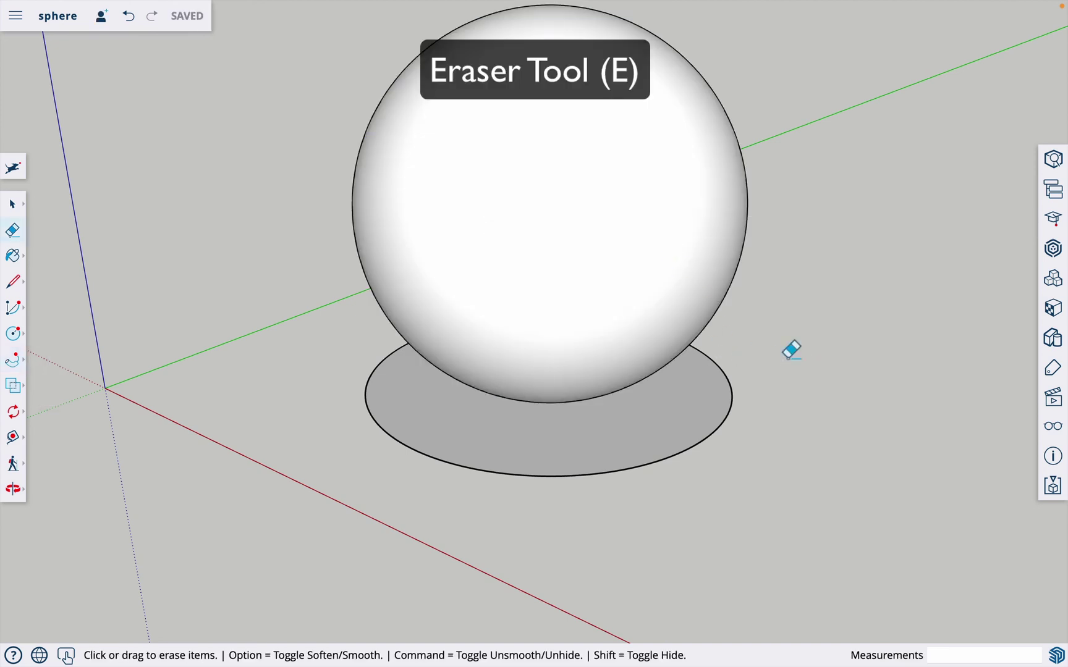
left_click(728, 385)
key("o")
mouse_move(572, 452)
left_mouse_down()
mouse_move(673, 431)
mouse_move(791, 314)
mouse_move(598, 373)
mouse_move(593, 384)
left_mouse_up()
left_click_drag(848, 443, 757, 453)
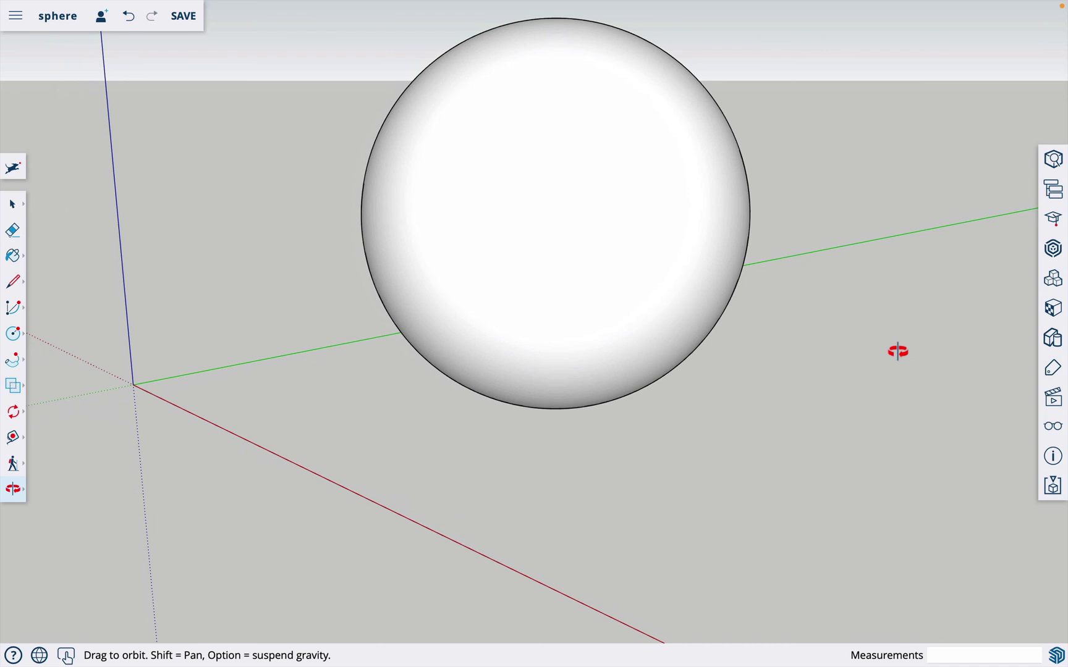
- Paint the sphere with the light wood material from Synthetic Surfaces
key("b")
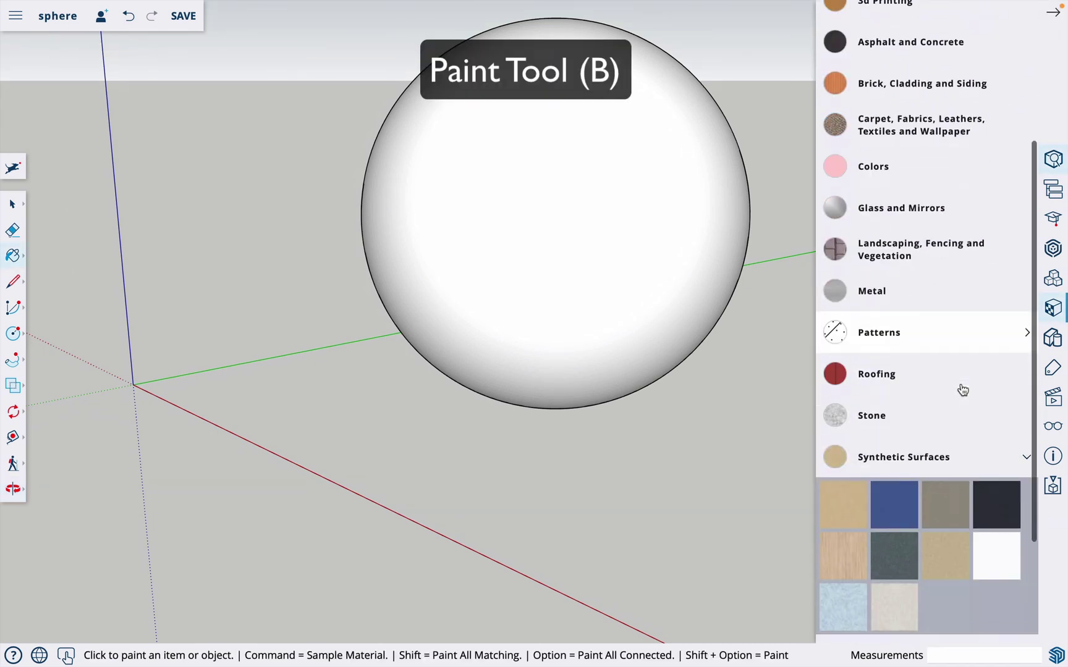
scroll(962, 389, "down", 1)
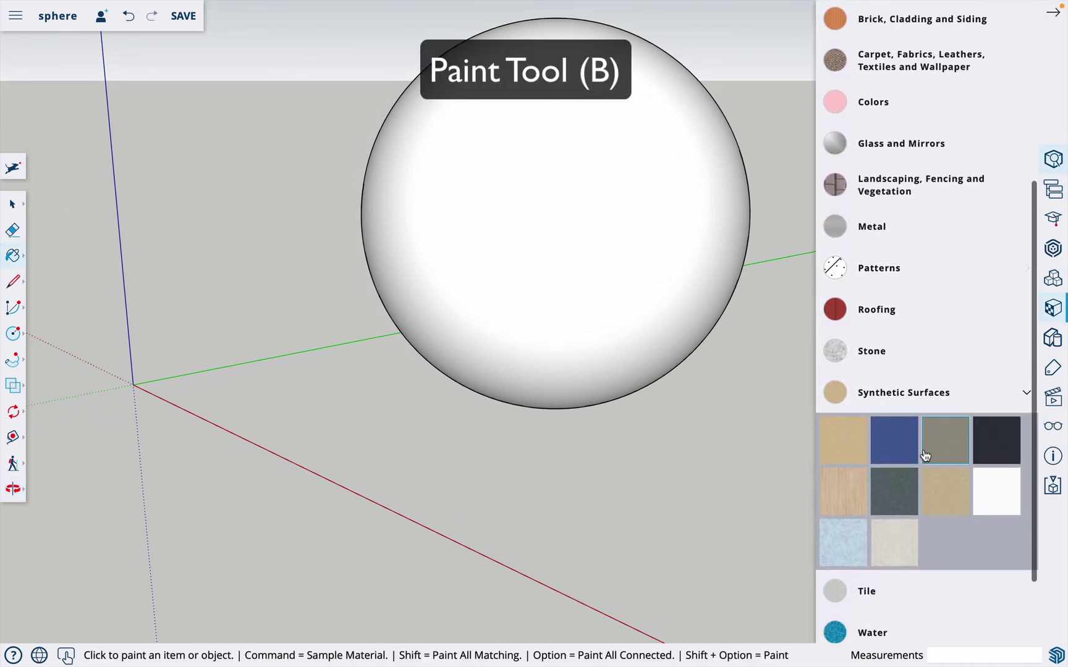
left_click(640, 271)
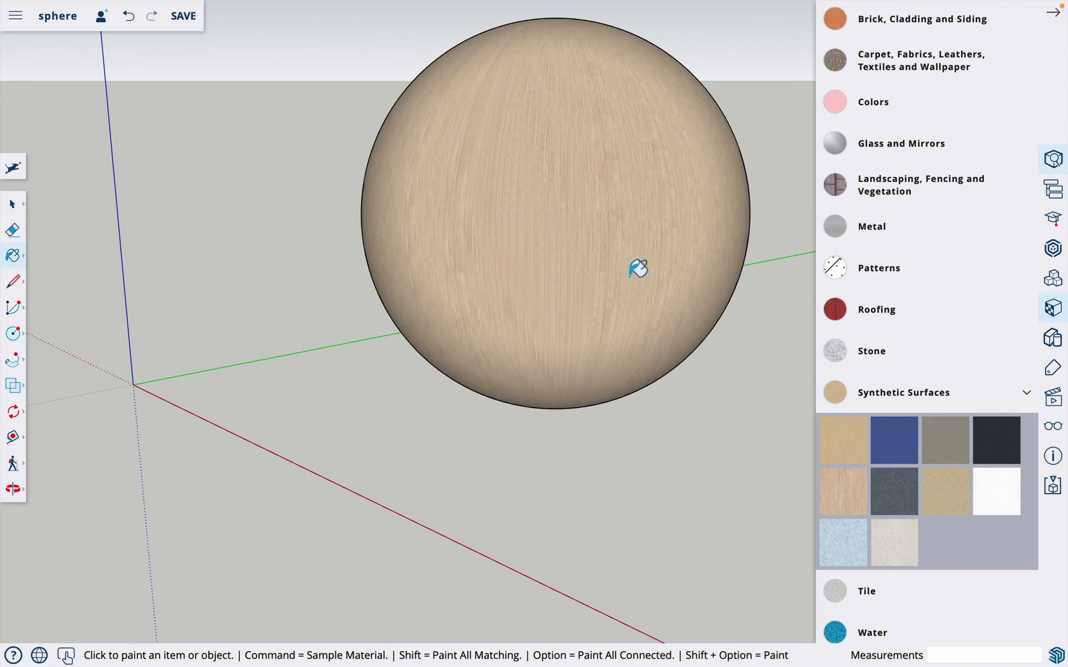
left_click(1052, 13)
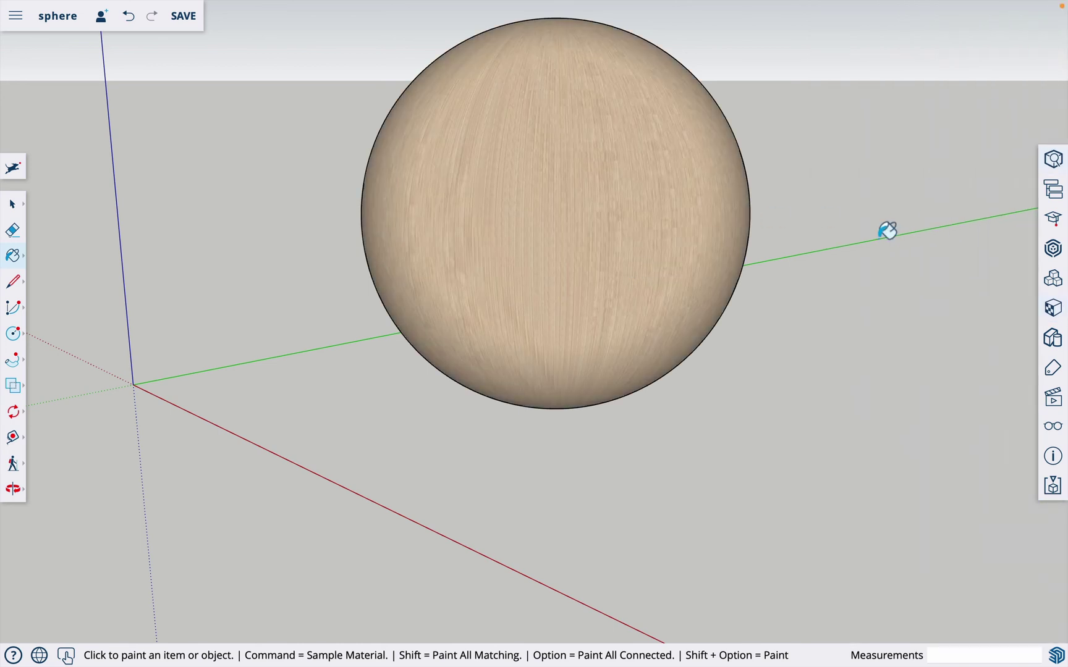